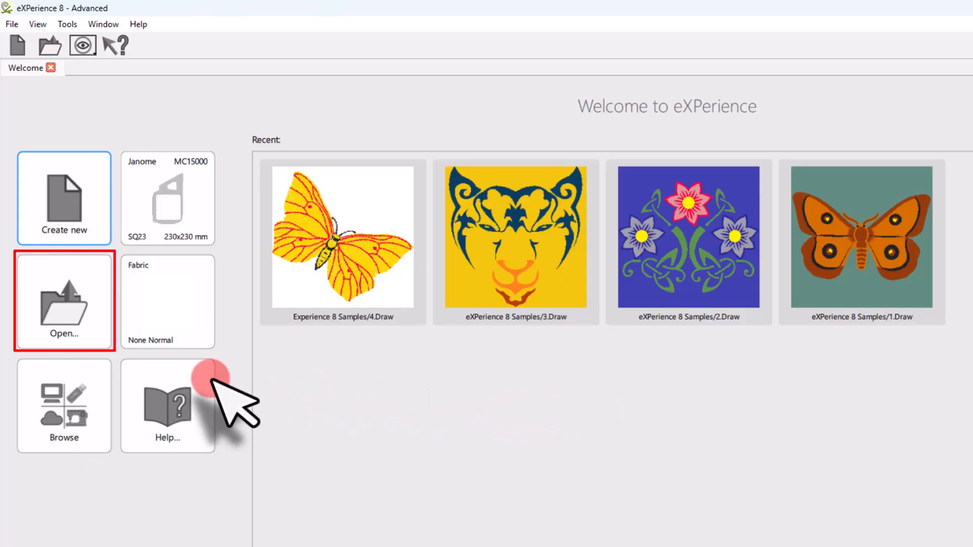
Open the image animal-face5-.png from the Designs folder
{"action": "left_click", "coordinate": [48, 316]}
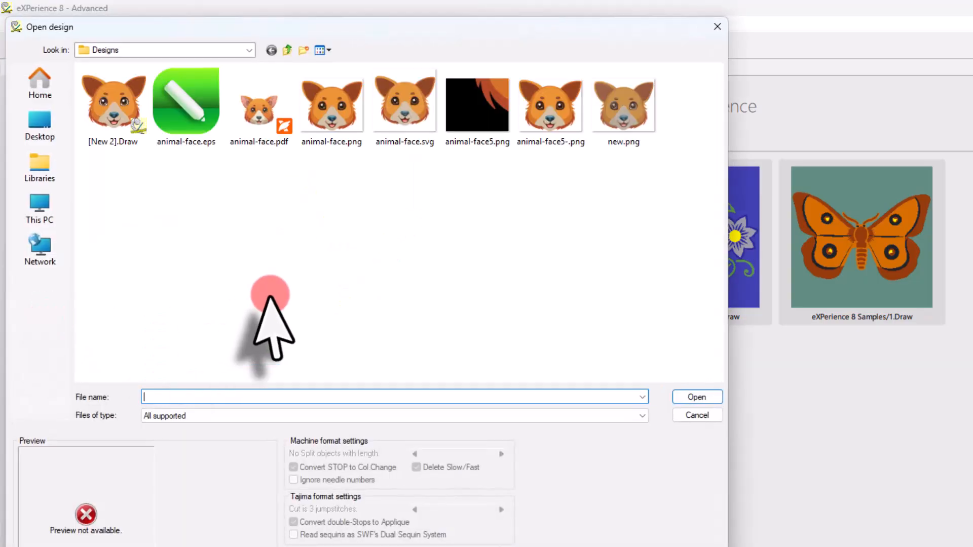
{"action": "left_click", "coordinate": [341, 104]}
{"action": "left_click", "coordinate": [552, 116]}
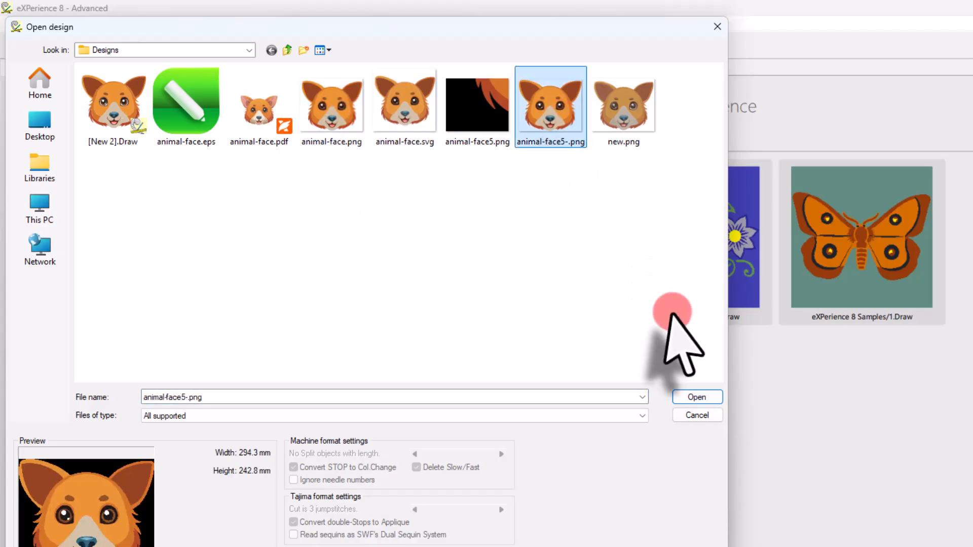
{"action": "left_click", "coordinate": [697, 396]}
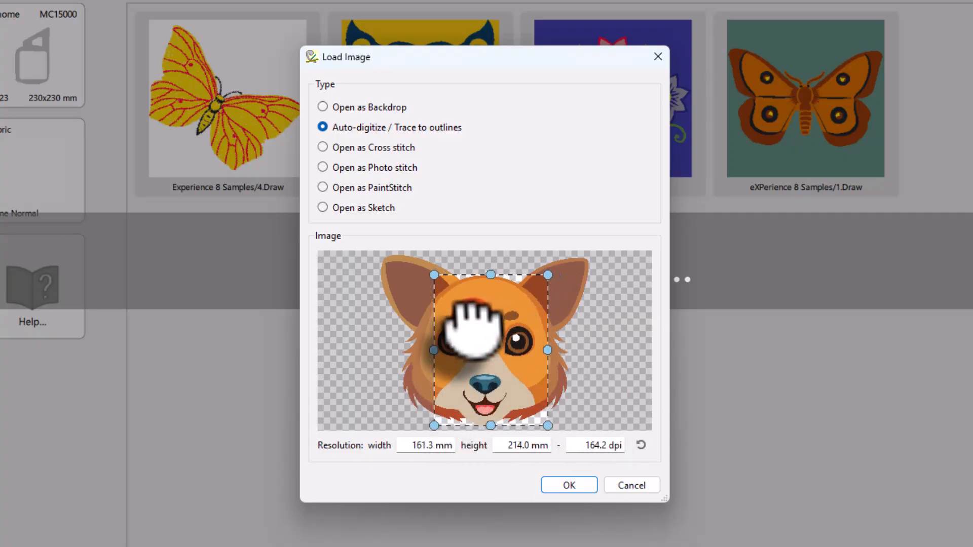
Try cropping the image to part of the dog's face, and restore the full image area
{"action": "left_click_drag", "start_coordinate": [471, 326], "coordinate": [428, 304]}
{"action": "left_click_drag", "start_coordinate": [498, 402], "coordinate": [541, 421]}
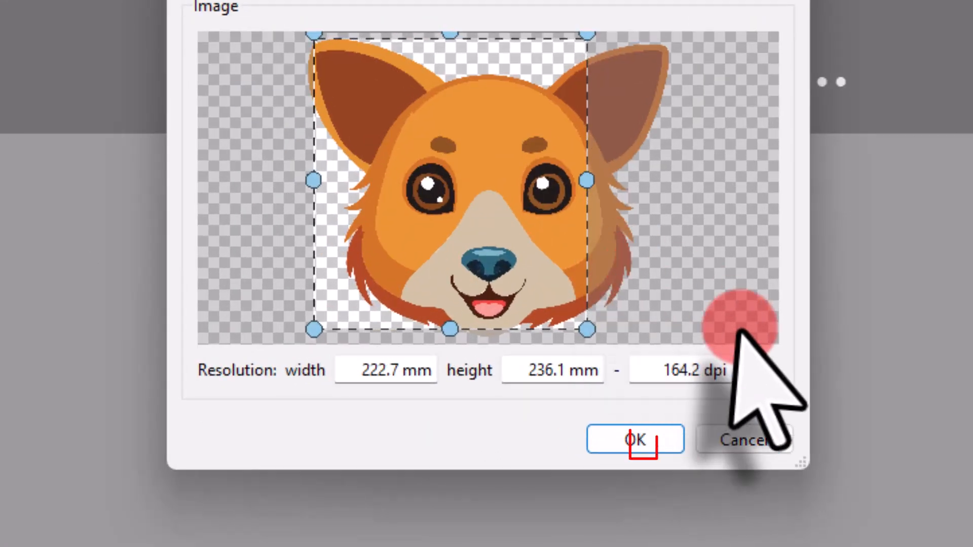
{"action": "left_click", "coordinate": [758, 368]}
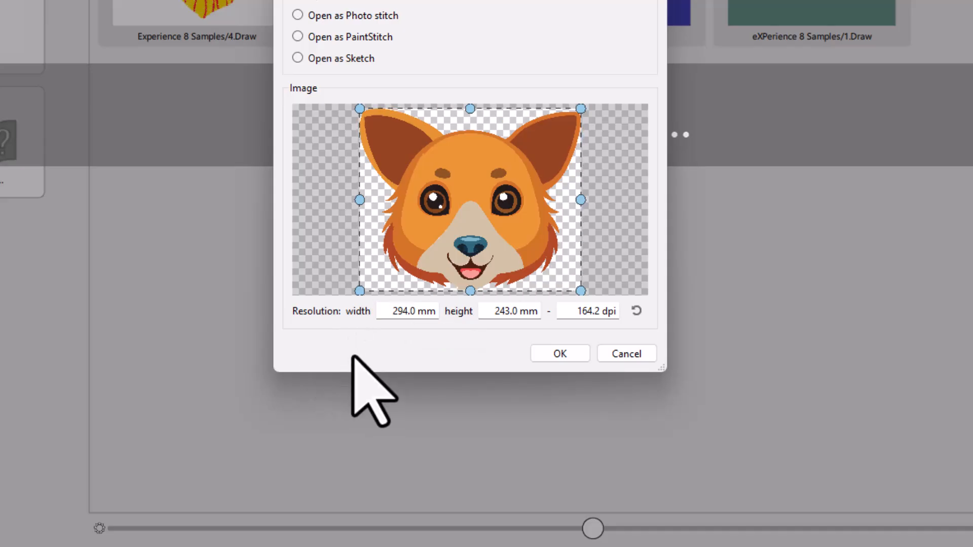
Try an image width of 270 mm, and restore the original resolution
{"action": "left_click", "coordinate": [392, 312]}
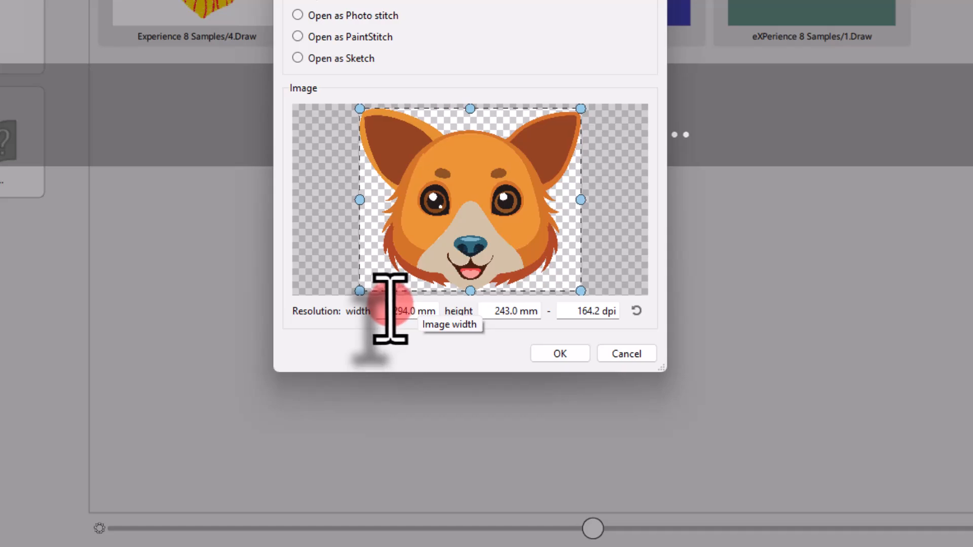
{"action": "left_click_drag", "start_coordinate": [393, 312], "coordinate": [415, 313]}
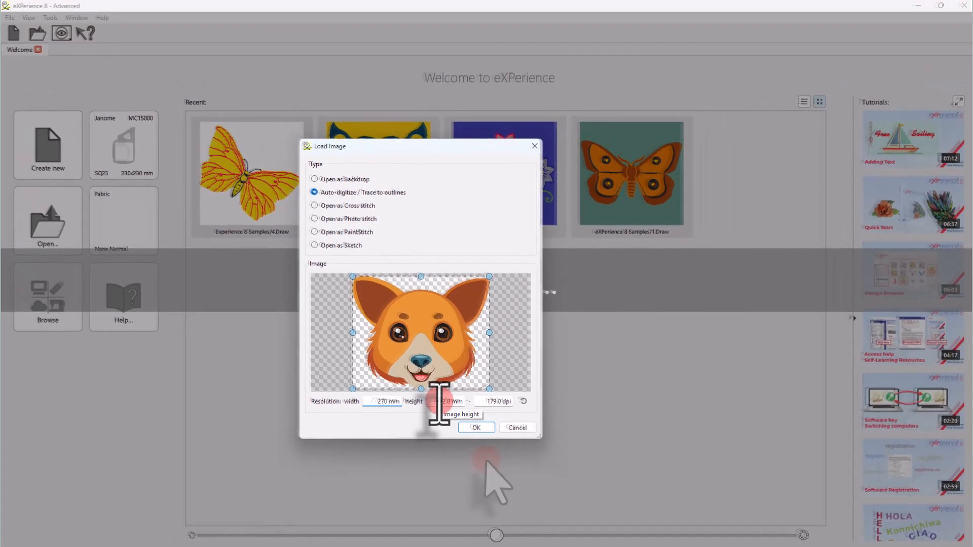
{"action": "left_click", "coordinate": [521, 399]}
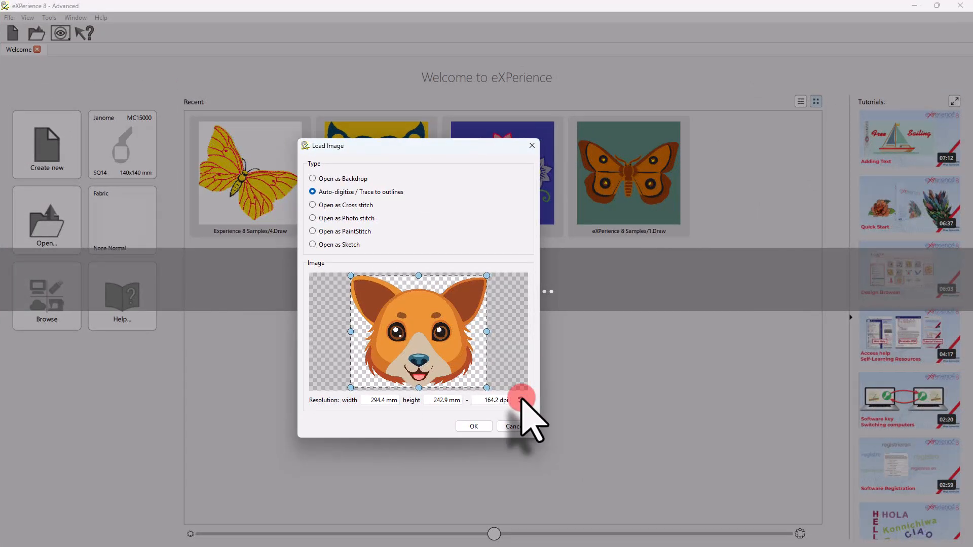
Load the image for auto-digitizing, and enable image scaling at 45% in the trace options
{"action": "left_click", "coordinate": [474, 427]}
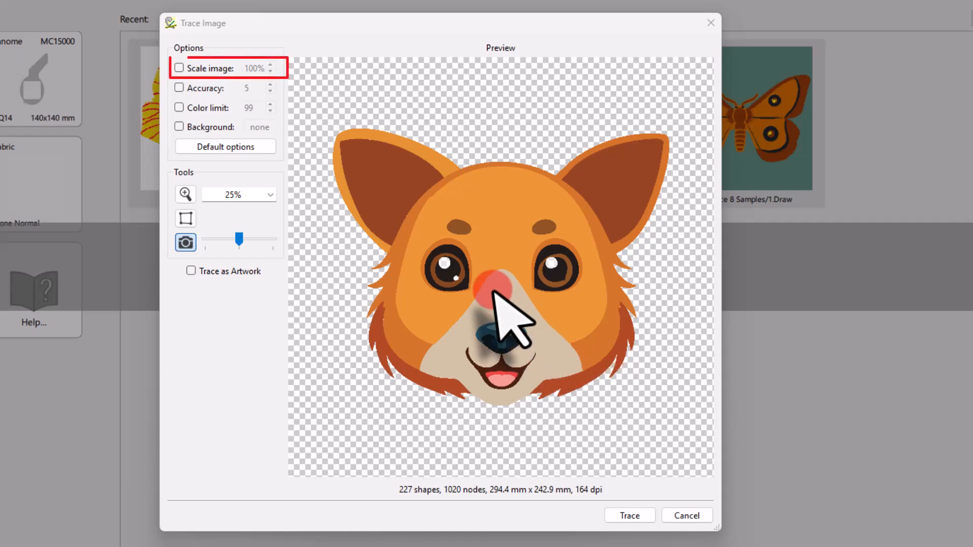
{"action": "left_click", "coordinate": [180, 70]}
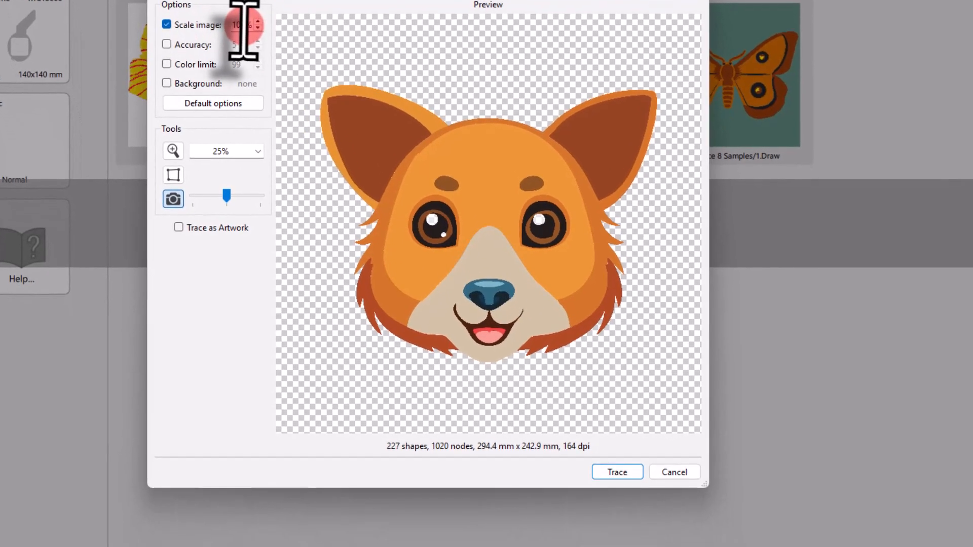
{"action": "double_click", "coordinate": [243, 25]}
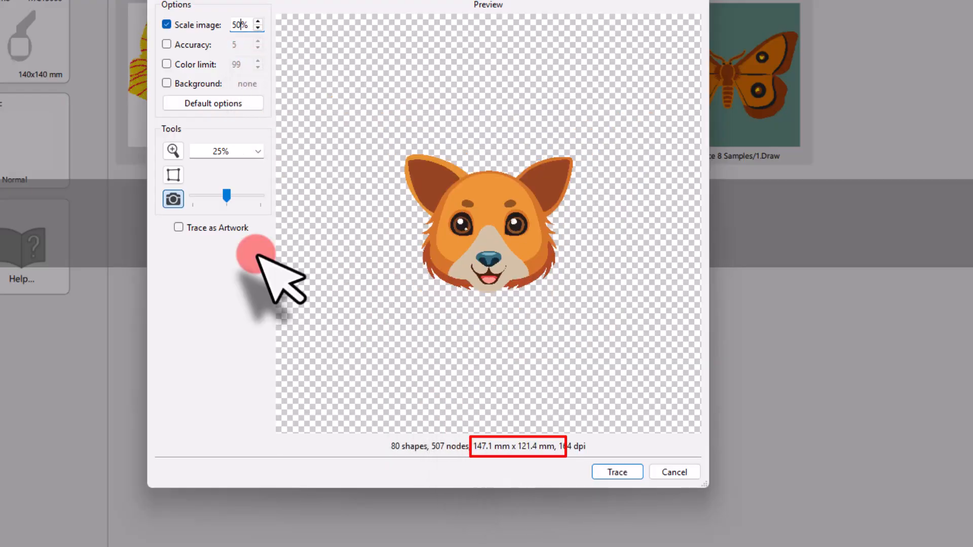
{"action": "double_click", "coordinate": [241, 25]}
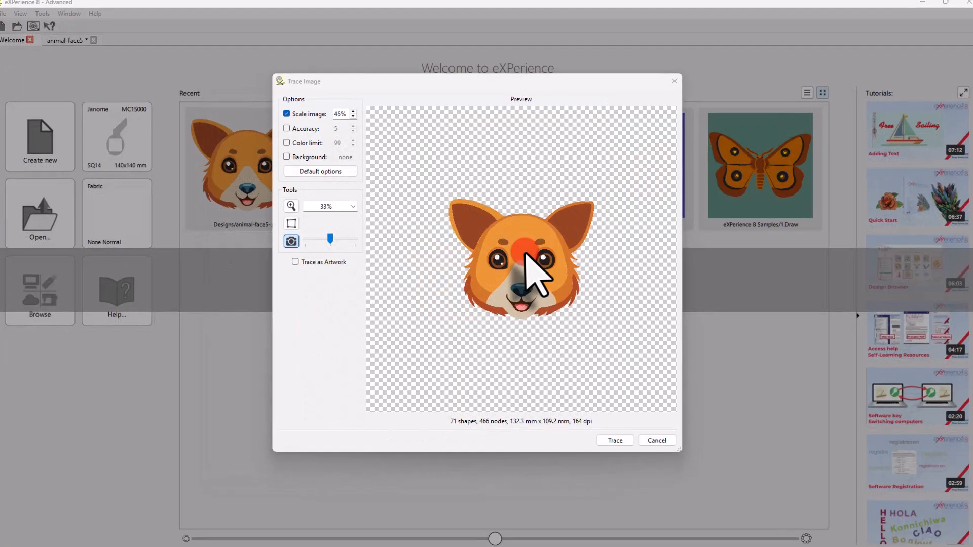
Enable the Accuracy option for the trace and raise it to 8
{"action": "scroll", "coordinate": [525, 253], "scroll_direction": "up", "scroll_amount": 2}
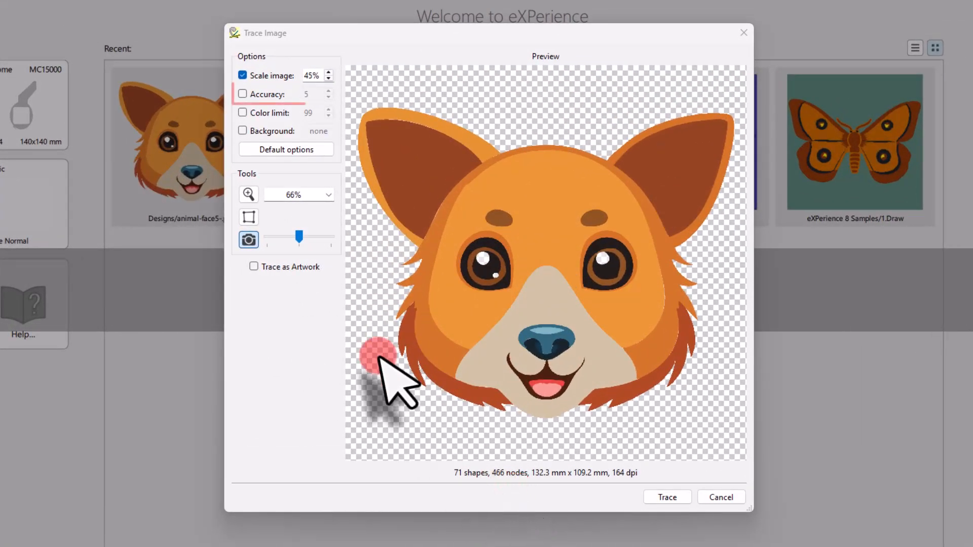
{"action": "left_click", "coordinate": [243, 94]}
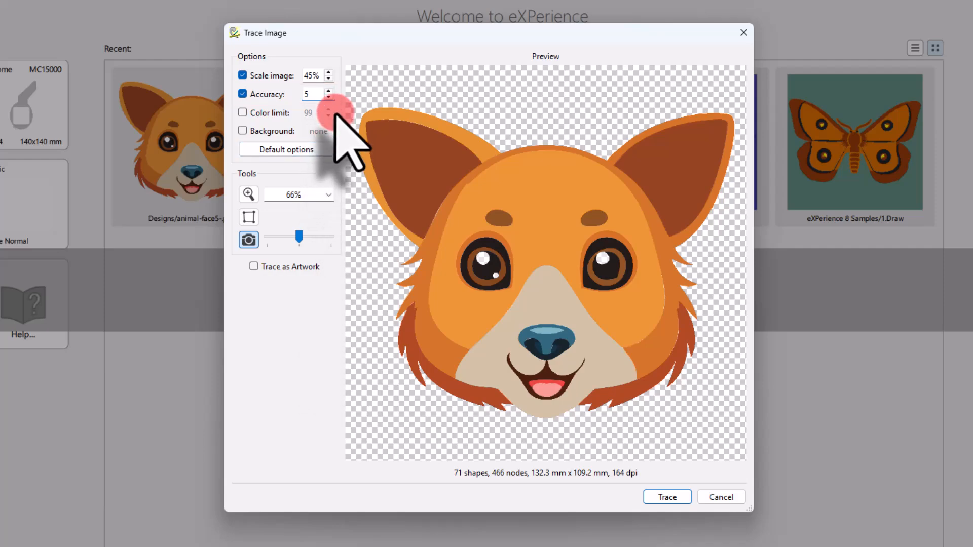
{"action": "left_click", "coordinate": [328, 91]}
{"action": "left_click", "coordinate": [328, 91]}
{"action": "left_click", "coordinate": [328, 91]}
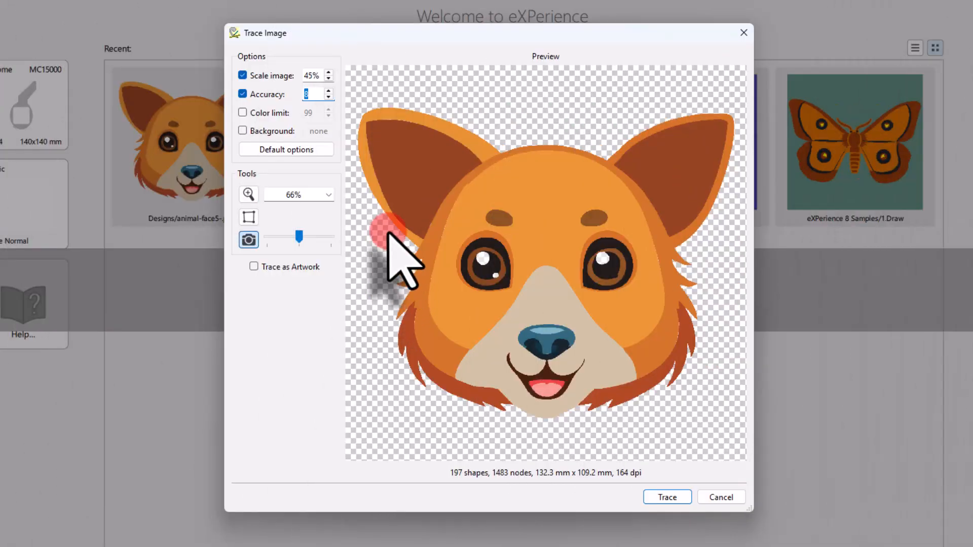
Show the outline nodes on the trace preview and examine their density closely around the ear and eye
{"action": "left_click", "coordinate": [251, 219]}
{"action": "scroll", "coordinate": [424, 213], "scroll_direction": "up", "scroll_amount": 4}
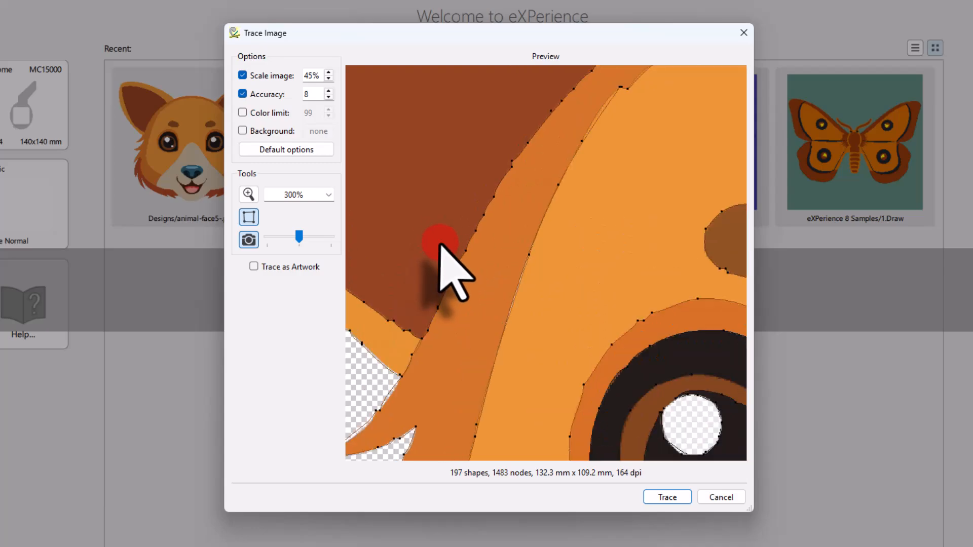
{"action": "scroll", "coordinate": [439, 244], "scroll_direction": "up", "scroll_amount": 1}
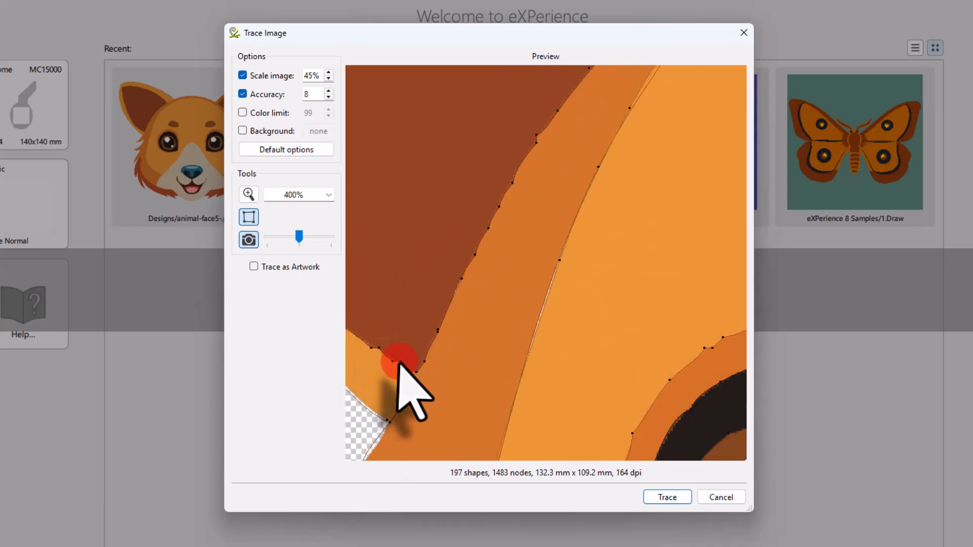
{"action": "scroll", "coordinate": [522, 340], "scroll_direction": "down", "scroll_amount": 4}
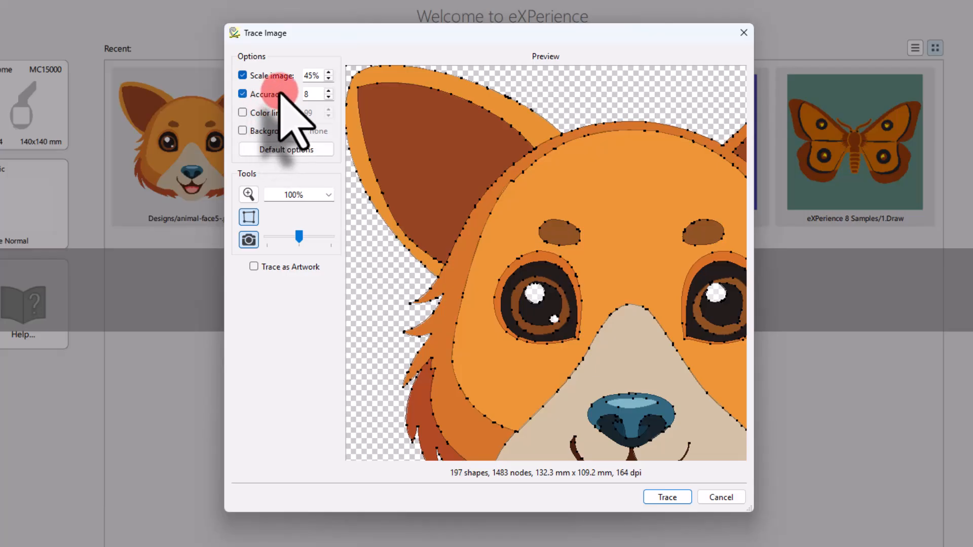
Set the trace accuracy to 5, check the nodes across the face, and hide the outline nodes
{"action": "double_click", "coordinate": [310, 94]}
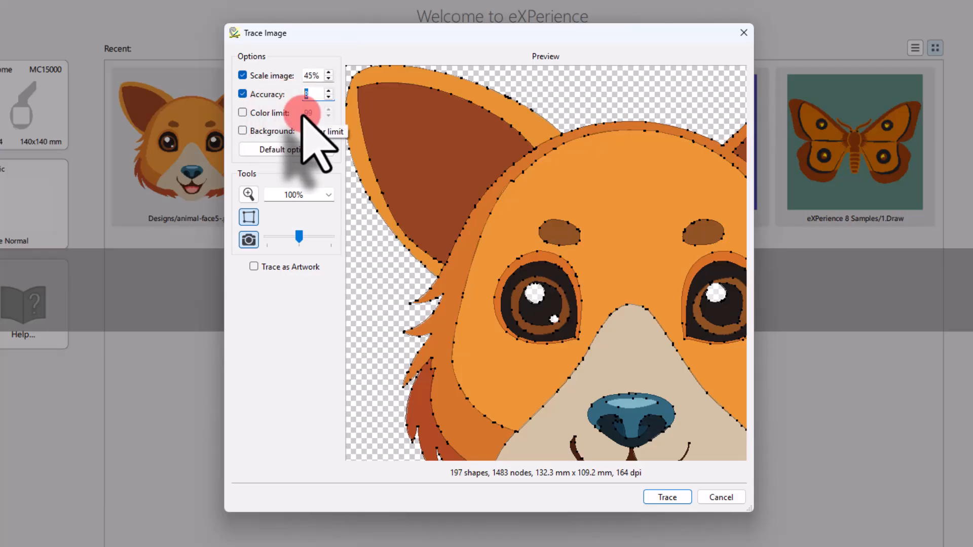
{"action": "type", "text": "5"}
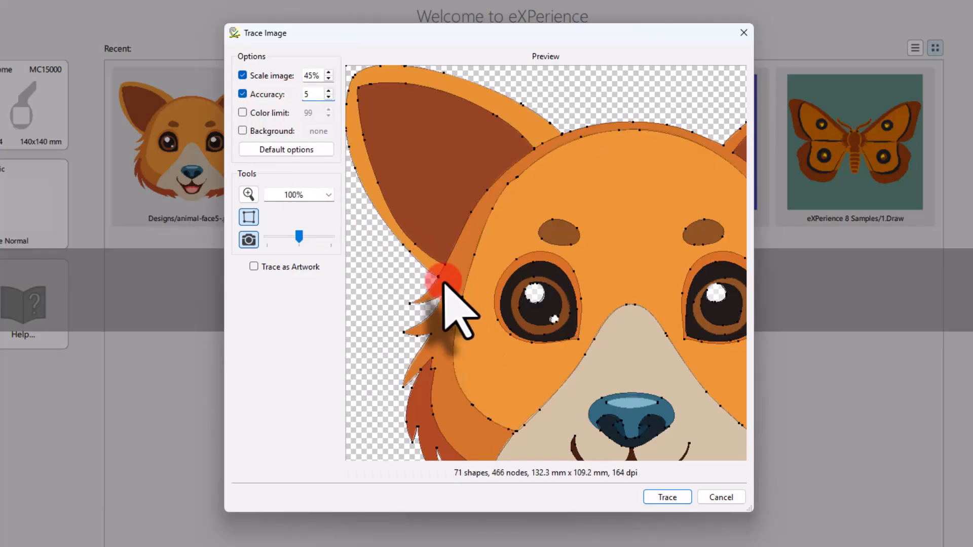
{"action": "scroll", "coordinate": [447, 256], "scroll_direction": "up", "scroll_amount": 2}
{"action": "scroll", "coordinate": [468, 294], "scroll_direction": "down", "scroll_amount": 3}
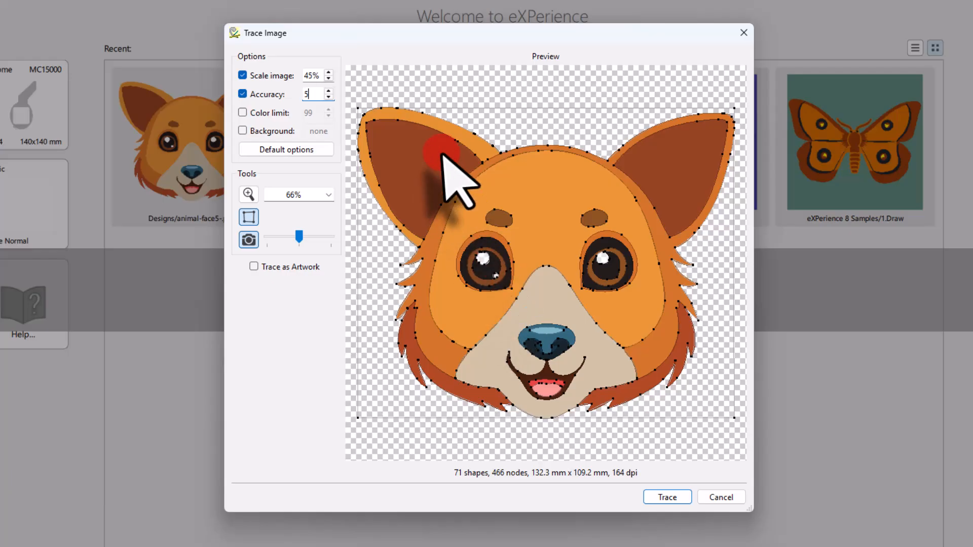
{"action": "left_click", "coordinate": [248, 217]}
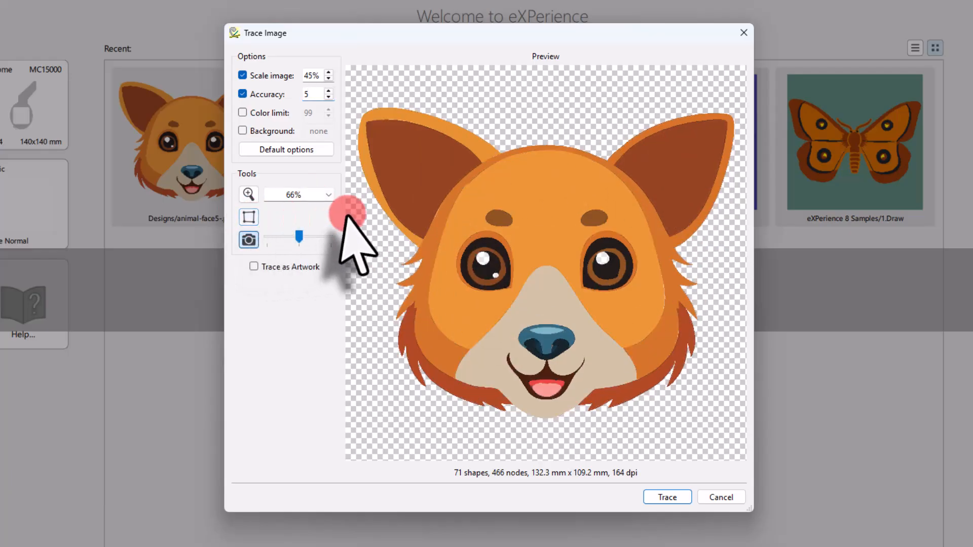
Try a color limit of 10 with the original image layer hidden, and turn the limit off
{"action": "left_click", "coordinate": [256, 120]}
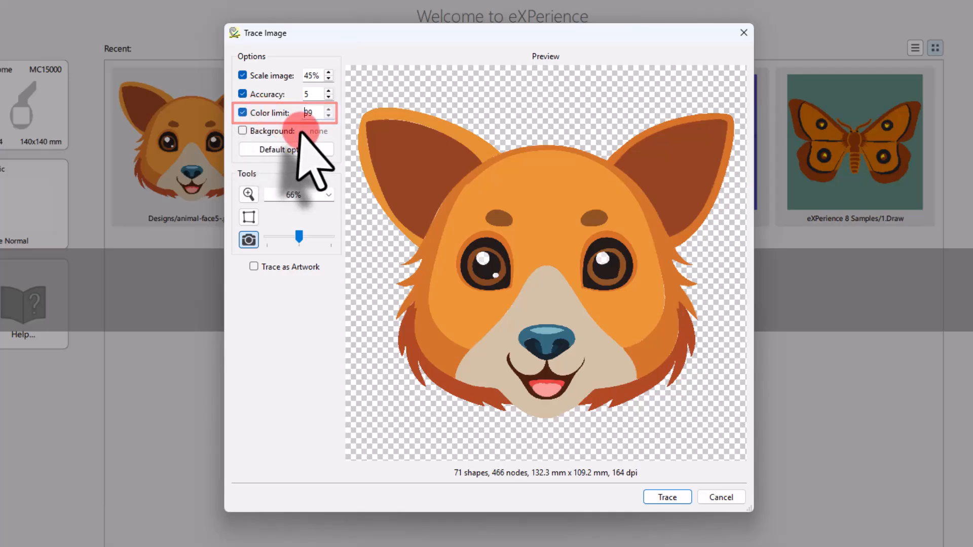
{"action": "left_click_drag", "start_coordinate": [312, 115], "coordinate": [254, 115]}
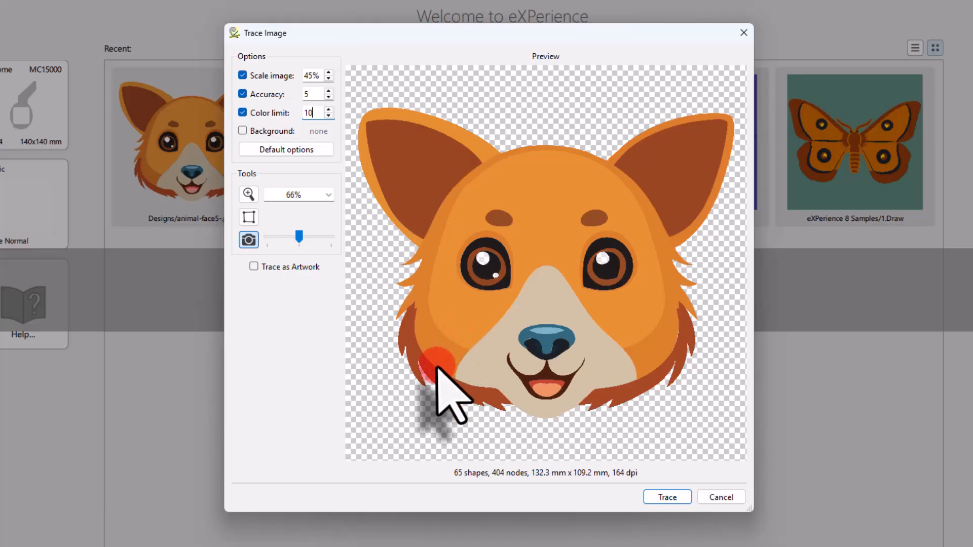
{"action": "left_click", "coordinate": [243, 241]}
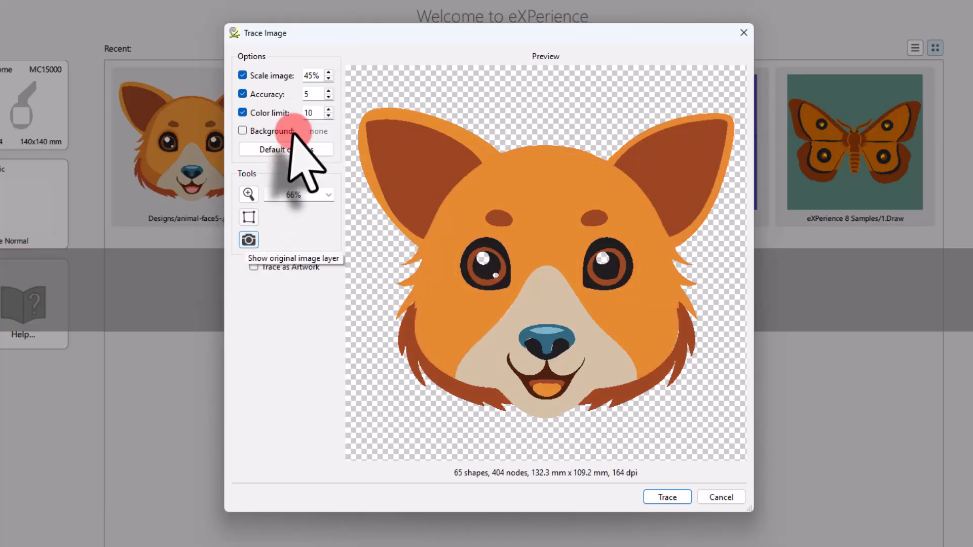
{"action": "left_click", "coordinate": [242, 112]}
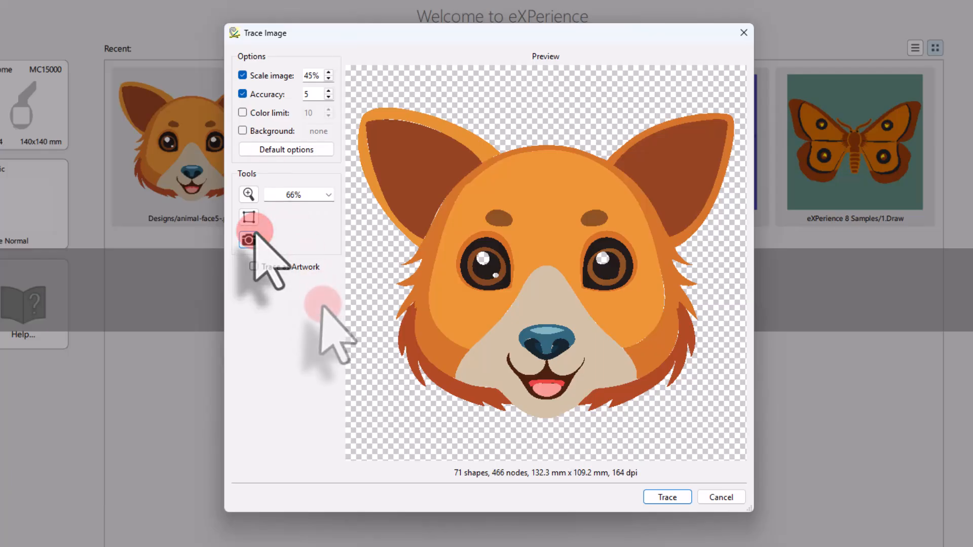
Try removing the inner ear's brown as the background color, and turn the Background option off
{"action": "left_click", "coordinate": [272, 131]}
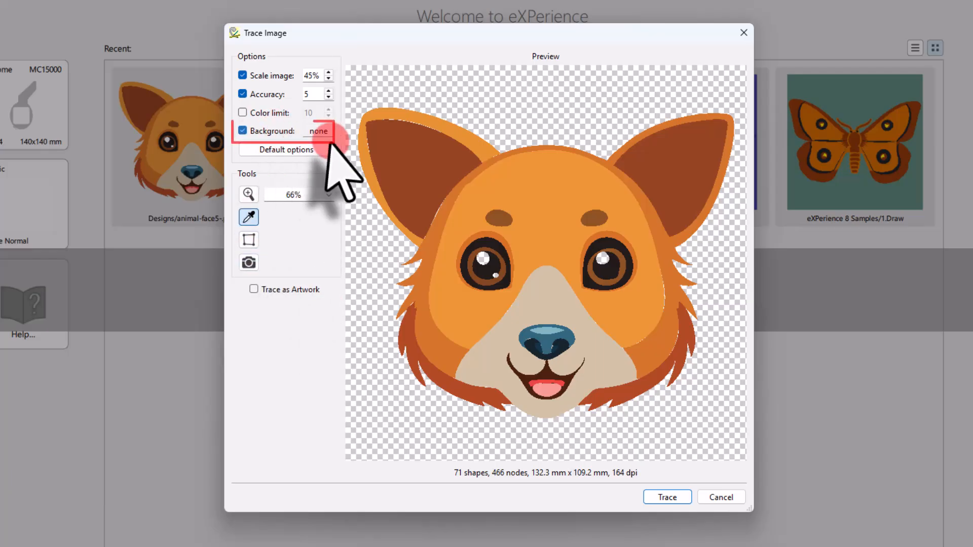
{"action": "left_click", "coordinate": [419, 151]}
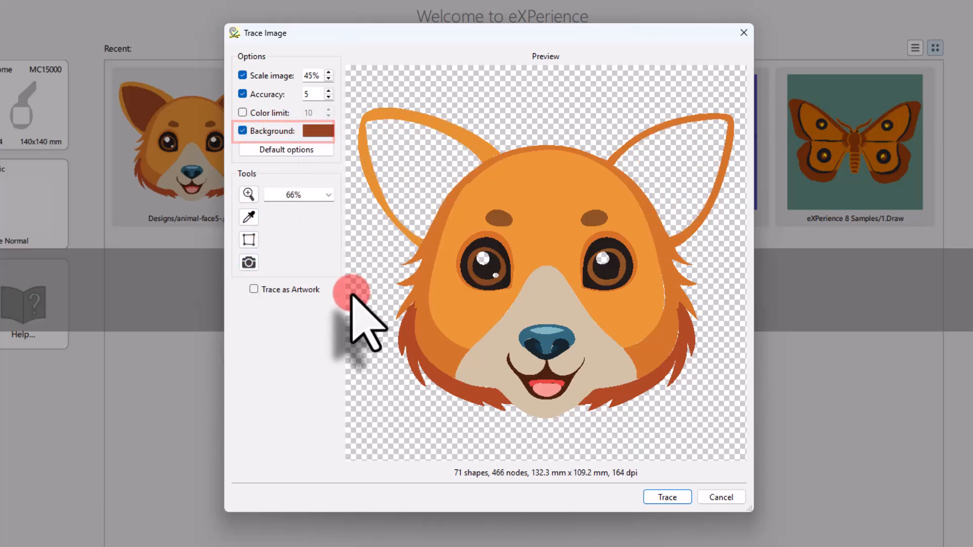
{"action": "left_click", "coordinate": [264, 132]}
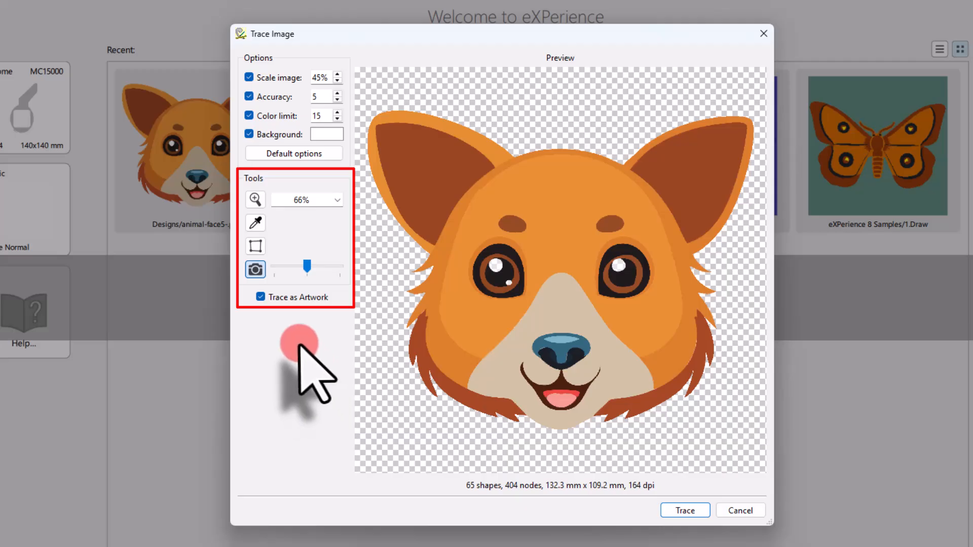
Examine the trace preview at different magnifications, enlarging one eye and viewing the whole face at 25% and 66%
{"action": "left_click", "coordinate": [255, 199]}
{"action": "left_click_drag", "start_coordinate": [463, 213], "coordinate": [539, 320]}
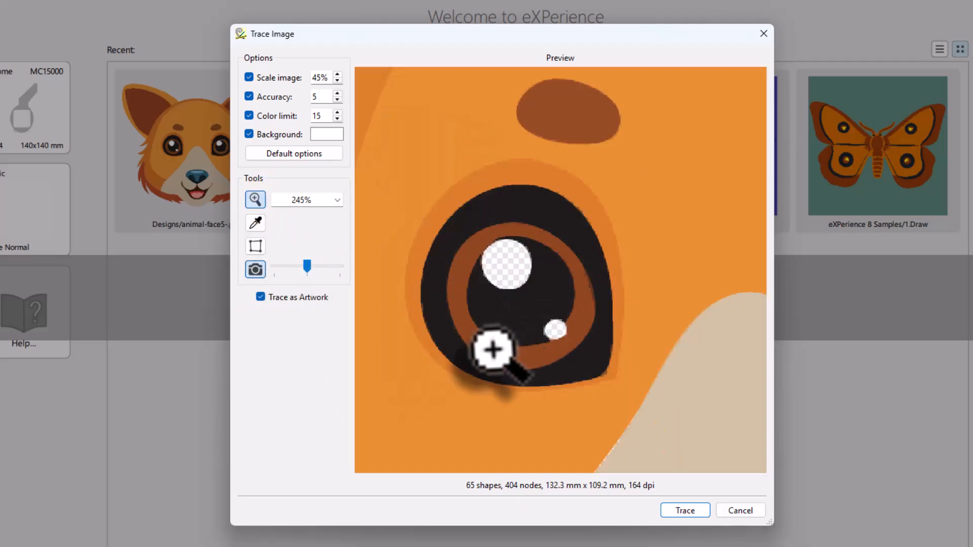
{"action": "left_click", "coordinate": [337, 200]}
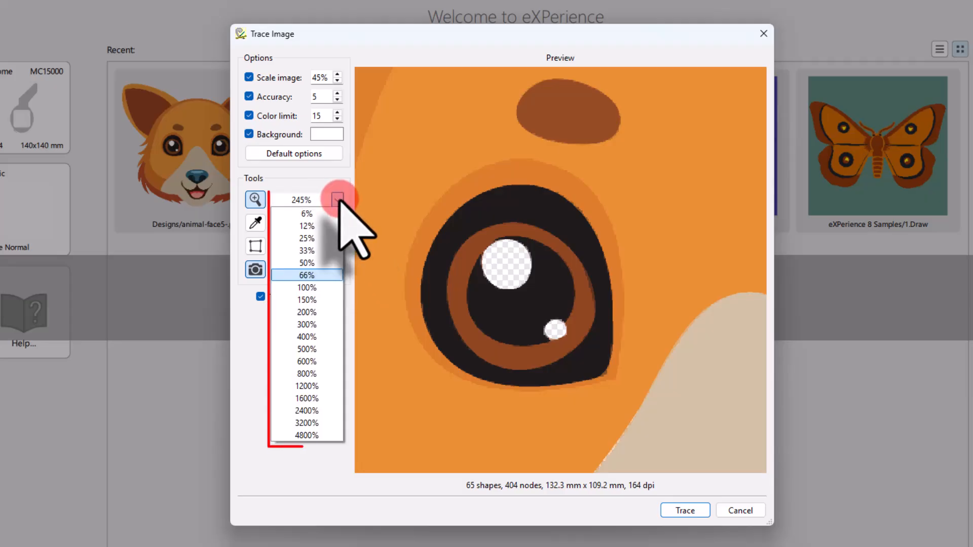
{"action": "left_click", "coordinate": [308, 277]}
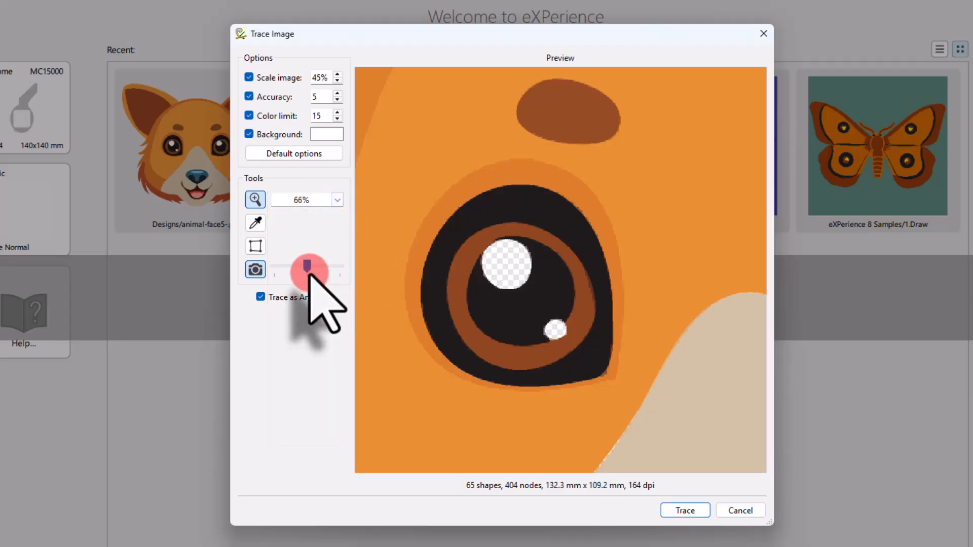
{"action": "left_click", "coordinate": [337, 200]}
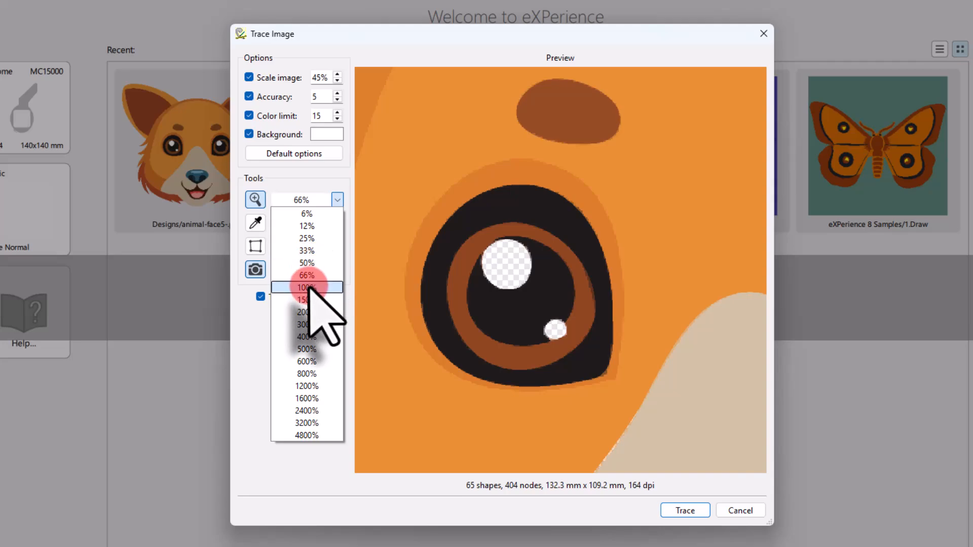
{"action": "left_click", "coordinate": [314, 239]}
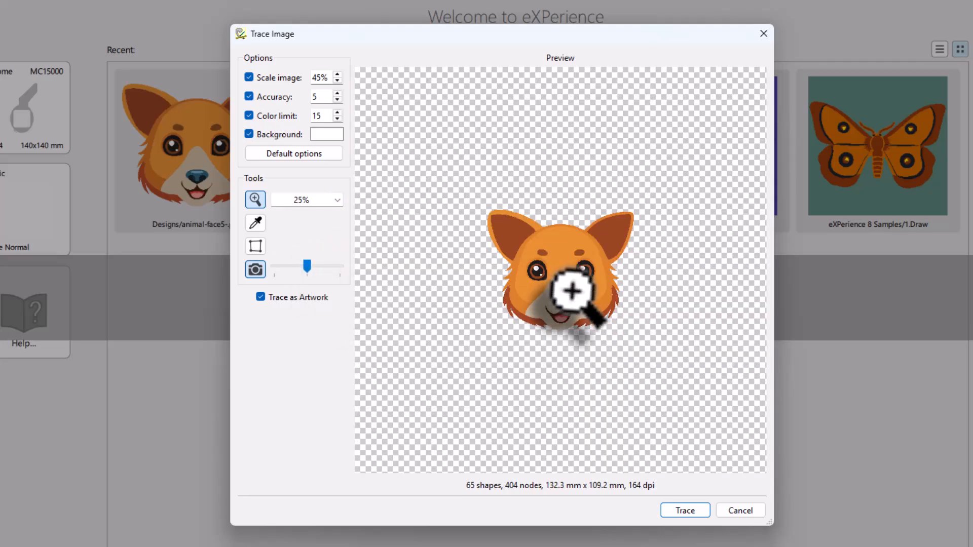
{"action": "left_click", "coordinate": [562, 318]}
{"action": "left_click", "coordinate": [563, 357]}
{"action": "left_click", "coordinate": [537, 345]}
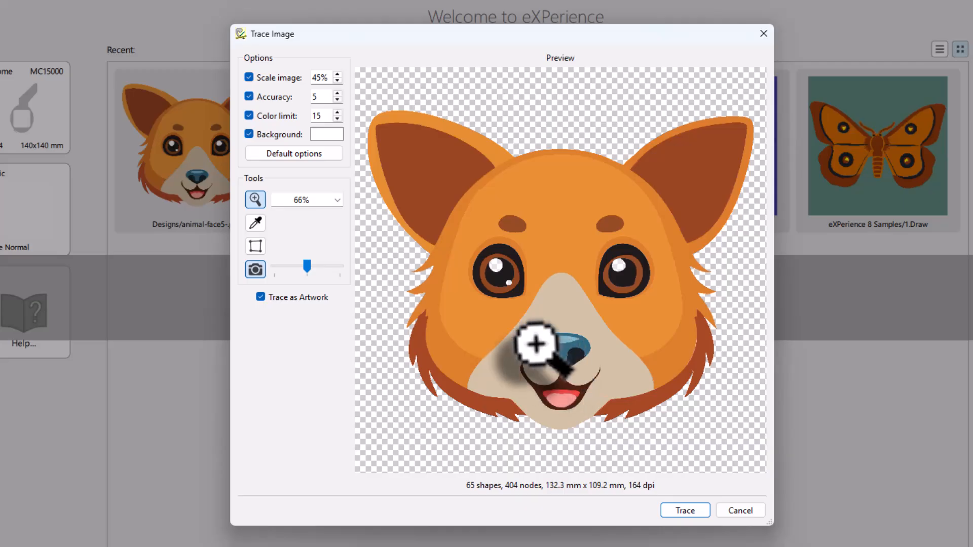
View the traced face reduced to 33% in the preview, and return the magnification to 66%
{"action": "scroll", "coordinate": [484, 259], "scroll_direction": "up", "scroll_amount": 4}
{"action": "scroll", "coordinate": [446, 265], "scroll_direction": "down", "scroll_amount": 6}
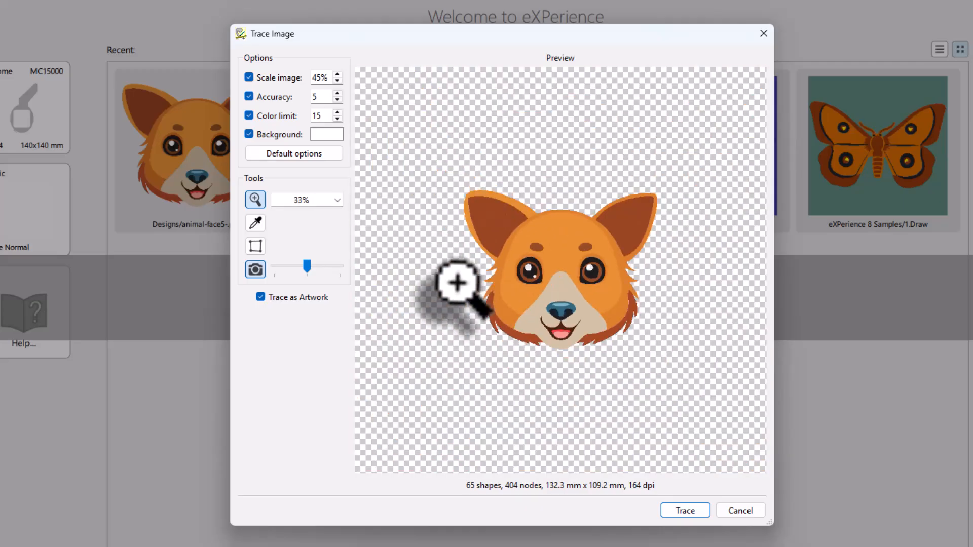
{"action": "left_click", "coordinate": [552, 349]}
{"action": "left_click", "coordinate": [571, 366]}
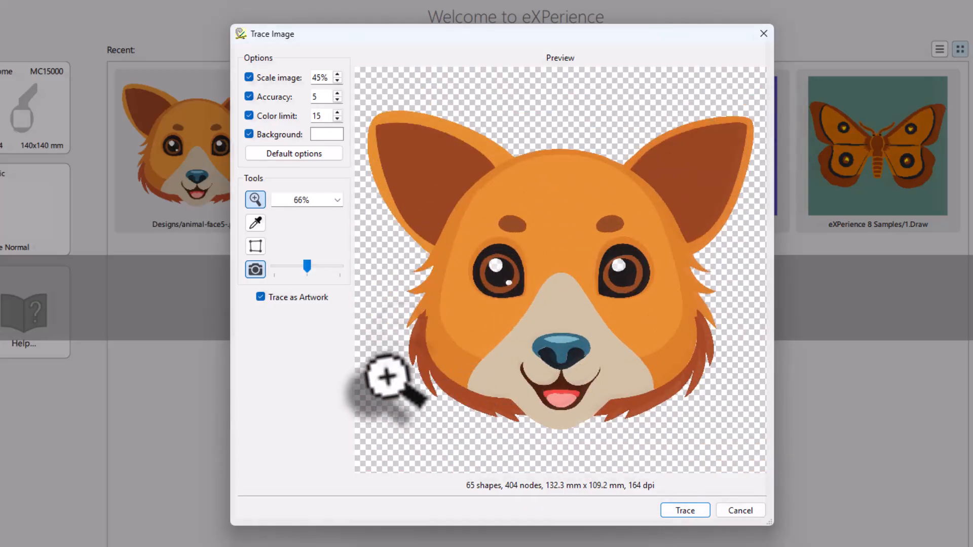
Show and hide the outline nodes and the original image layer in the trace preview, and check the layer's opacity setting
{"action": "left_click", "coordinate": [256, 246]}
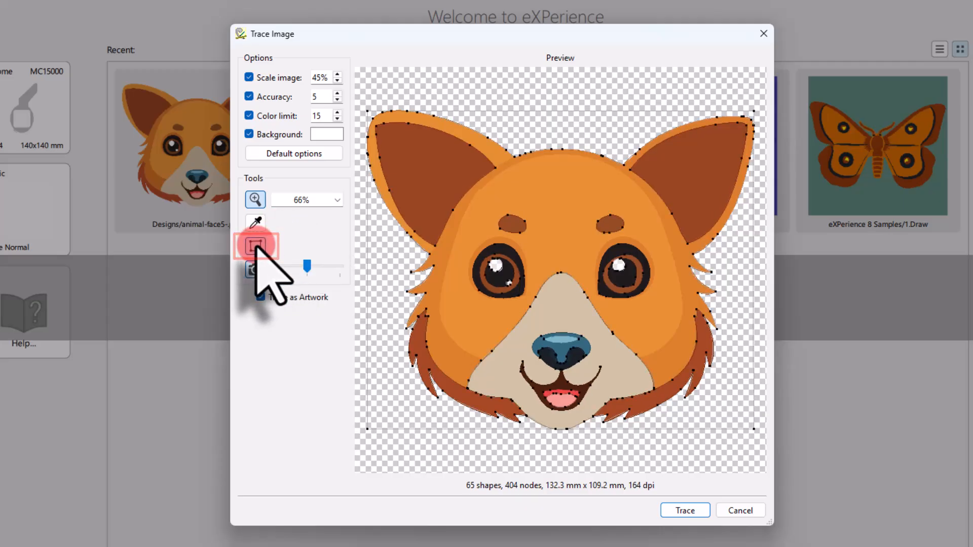
{"action": "left_click", "coordinate": [256, 247]}
{"action": "left_click", "coordinate": [256, 246]}
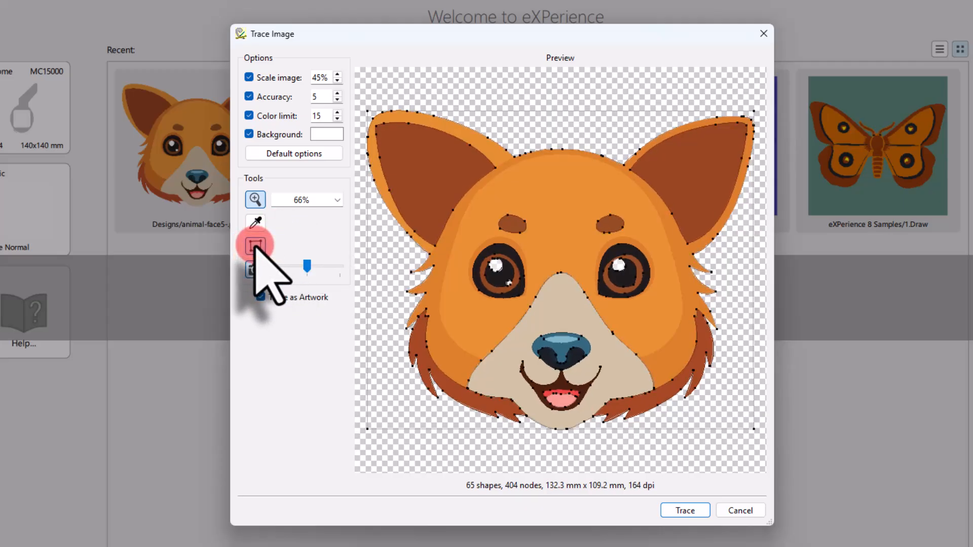
{"action": "left_click", "coordinate": [256, 247]}
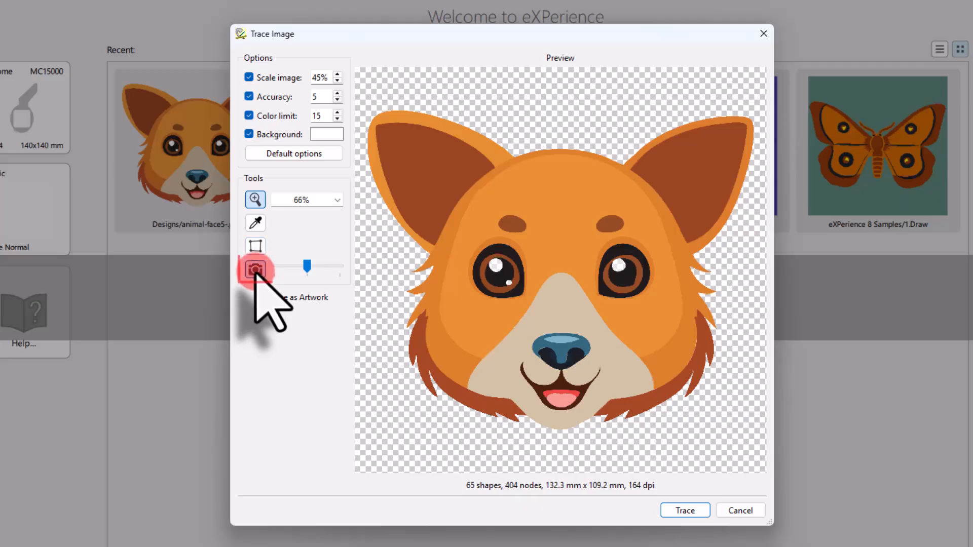
{"action": "left_click", "coordinate": [256, 271]}
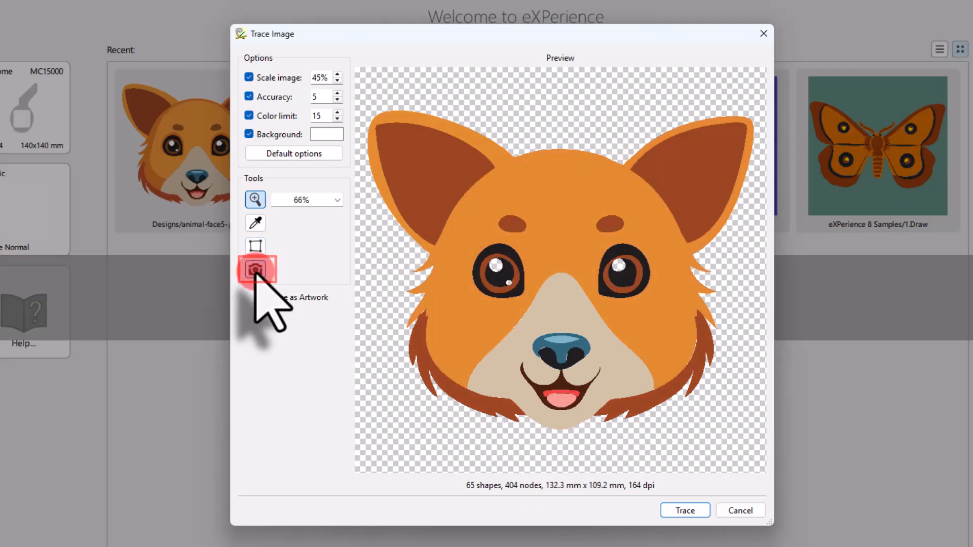
{"action": "left_click", "coordinate": [256, 271]}
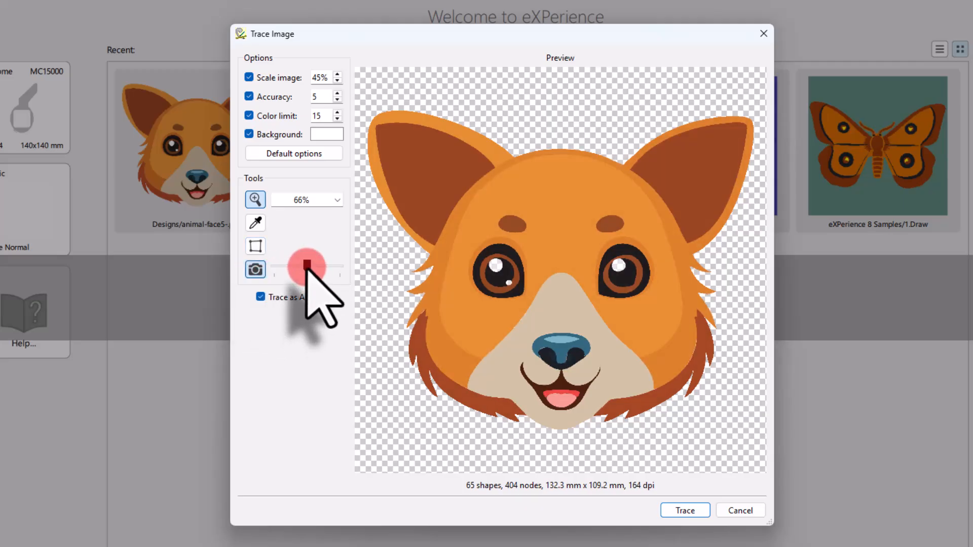
{"action": "mouse_move", "coordinate": [307, 264]}
{"action": "left_mouse_down"}
{"action": "mouse_move", "coordinate": [245, 269]}
{"action": "mouse_move", "coordinate": [449, 282]}
{"action": "mouse_move", "coordinate": [306, 276]}
{"action": "left_mouse_up"}
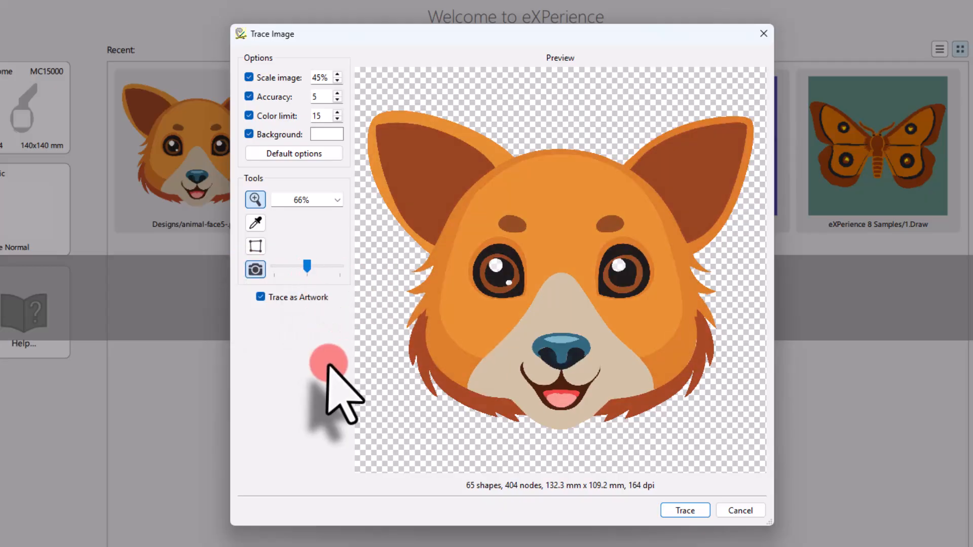
Trace the image with Trace as Artwork on, and remove white background shapes around the face
{"action": "left_click", "coordinate": [282, 299]}
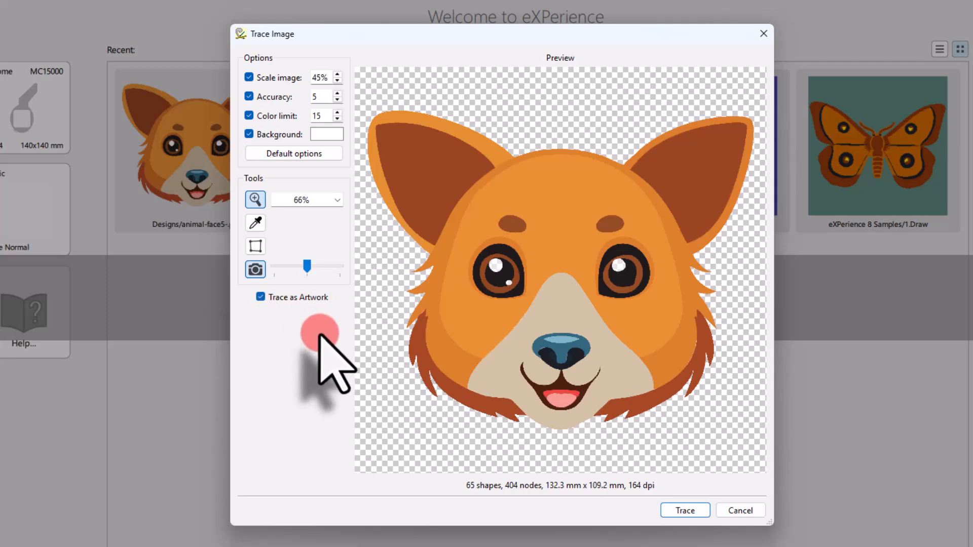
{"action": "left_click", "coordinate": [681, 508]}
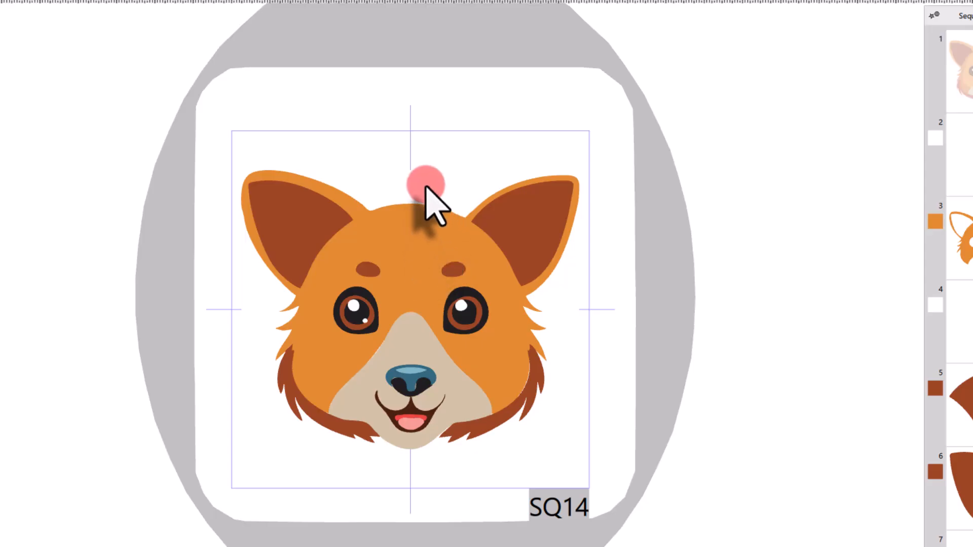
{"action": "left_click", "coordinate": [425, 186]}
{"action": "key", "text": "Delete"}
{"action": "left_click", "coordinate": [282, 326]}
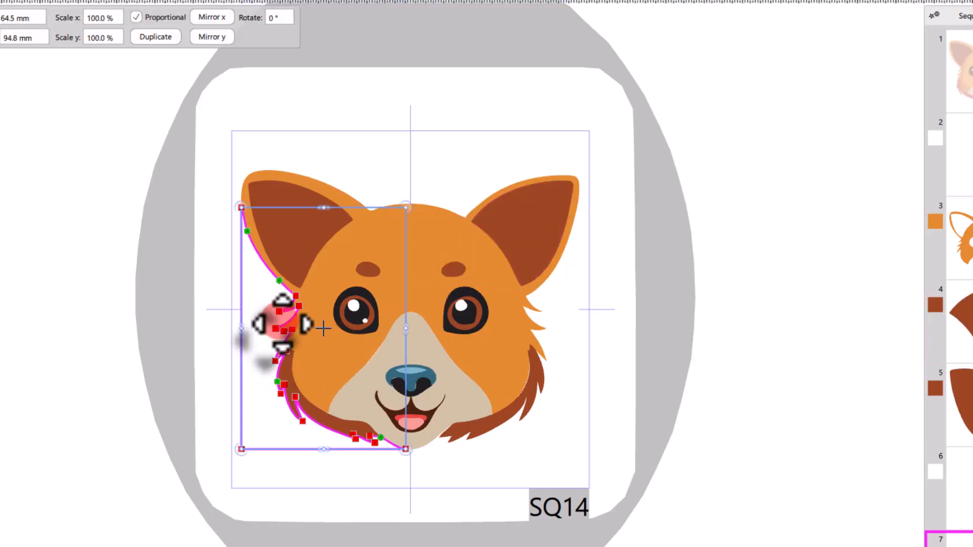
{"action": "left_click", "coordinate": [503, 448]}
{"action": "left_click", "coordinate": [577, 389]}
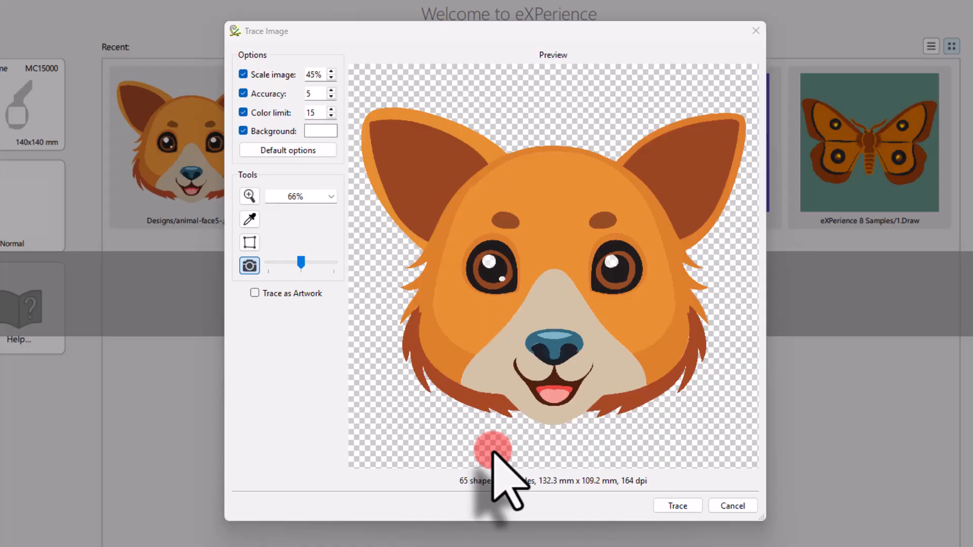
Trace the image as embroidery with Trace as Artwork off, and delete the white background shapes beside the face
{"action": "left_click", "coordinate": [676, 505]}
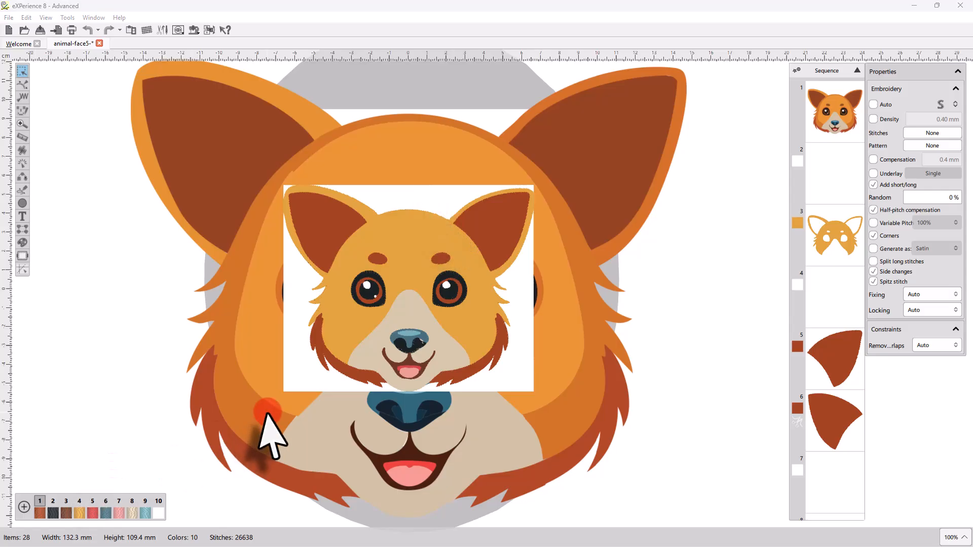
{"action": "left_click", "coordinate": [305, 376]}
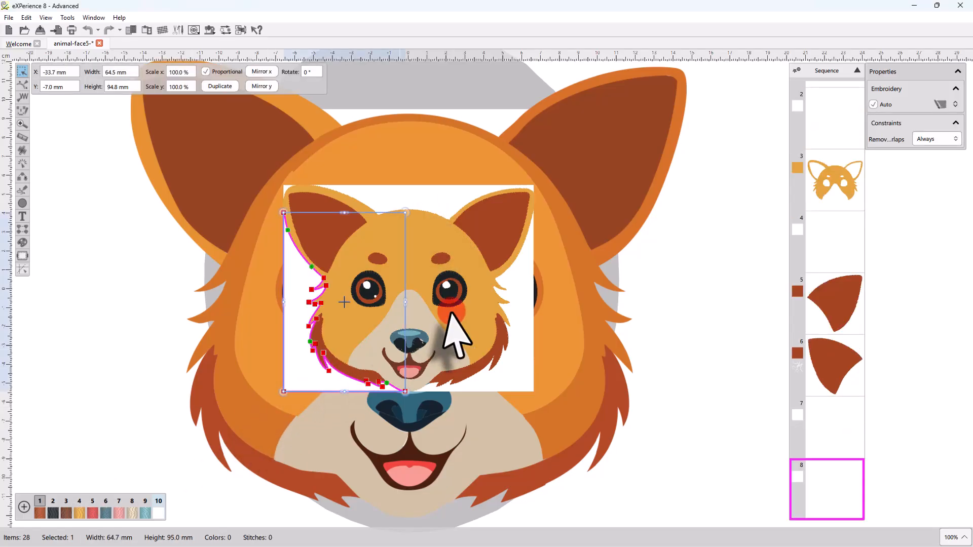
{"action": "key", "text": "Delete"}
{"action": "left_click", "coordinate": [482, 321]}
{"action": "left_click", "coordinate": [506, 355]}
{"action": "key", "text": "Delete"}
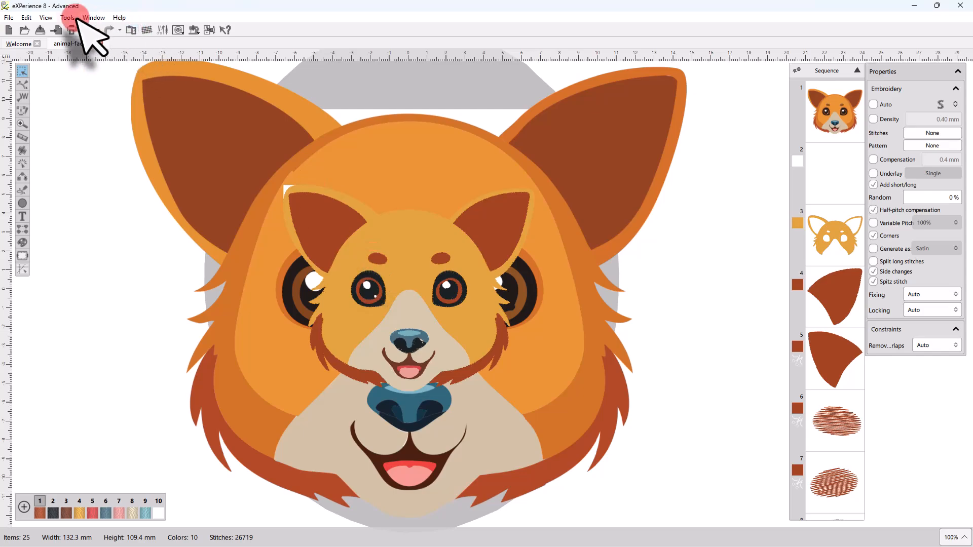
Set the backdrop to Hidden and view the embroidered face enlarged in the hoop
{"action": "left_click", "coordinate": [45, 18]}
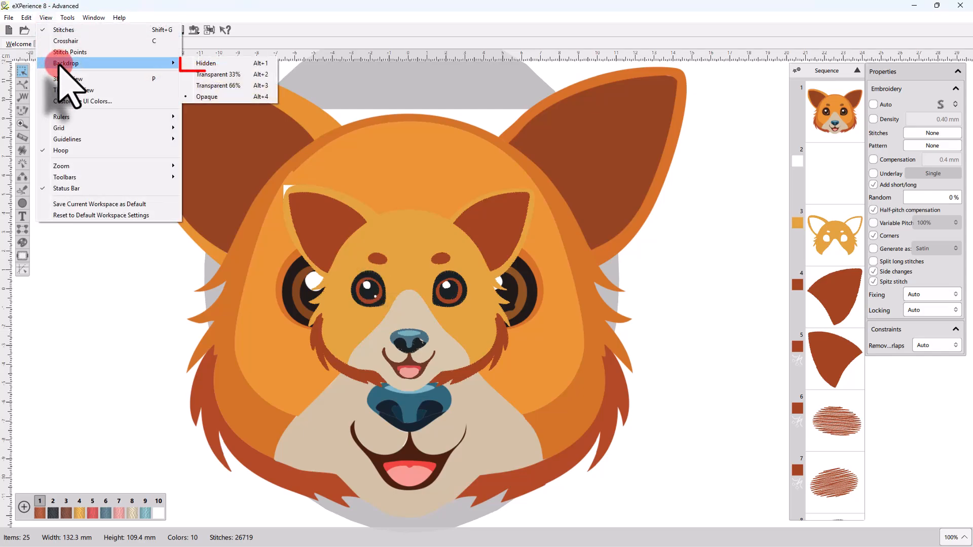
{"action": "left_click", "coordinate": [177, 61]}
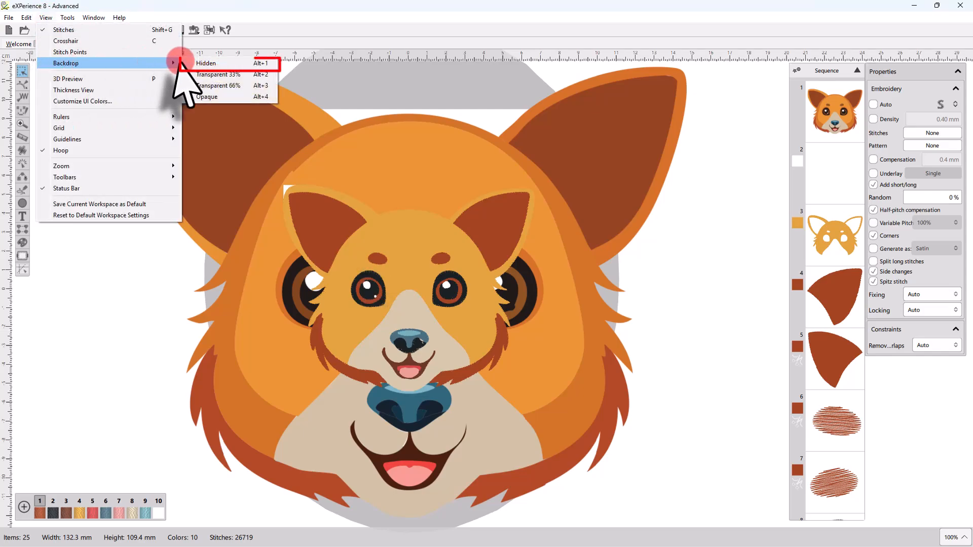
{"action": "left_click", "coordinate": [213, 63]}
{"action": "scroll", "coordinate": [420, 291], "scroll_direction": "up", "scroll_amount": 1}
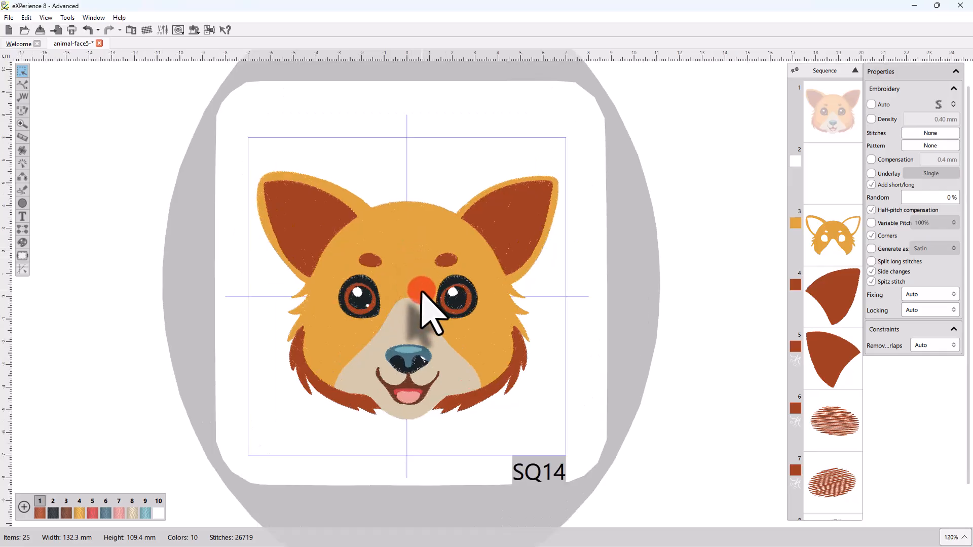
{"action": "scroll", "coordinate": [421, 291], "scroll_direction": "up", "scroll_amount": 2}
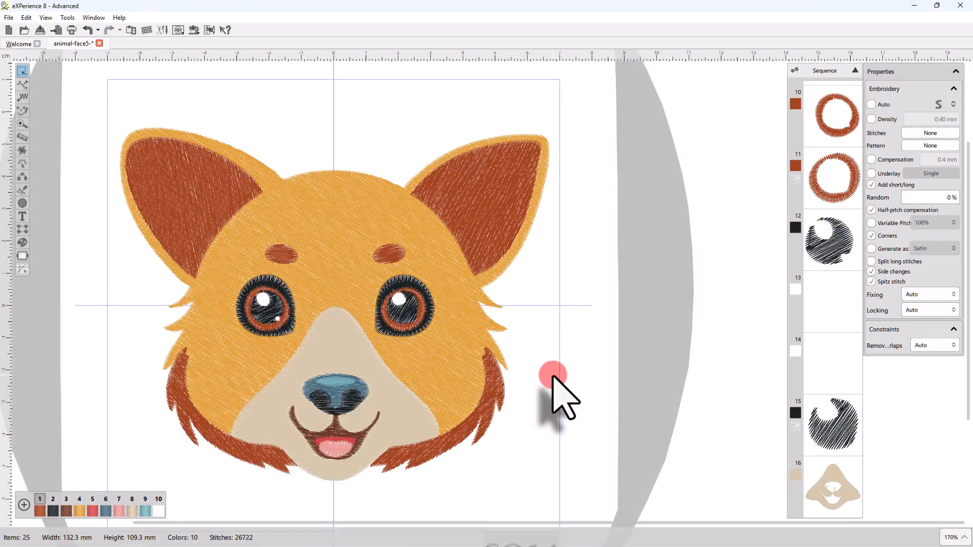
Try adjusting the outlines of the ears with node editing, starting with the brown inner ear on the face's left side
{"action": "left_click", "coordinate": [175, 229]}
{"action": "left_click", "coordinate": [23, 84]}
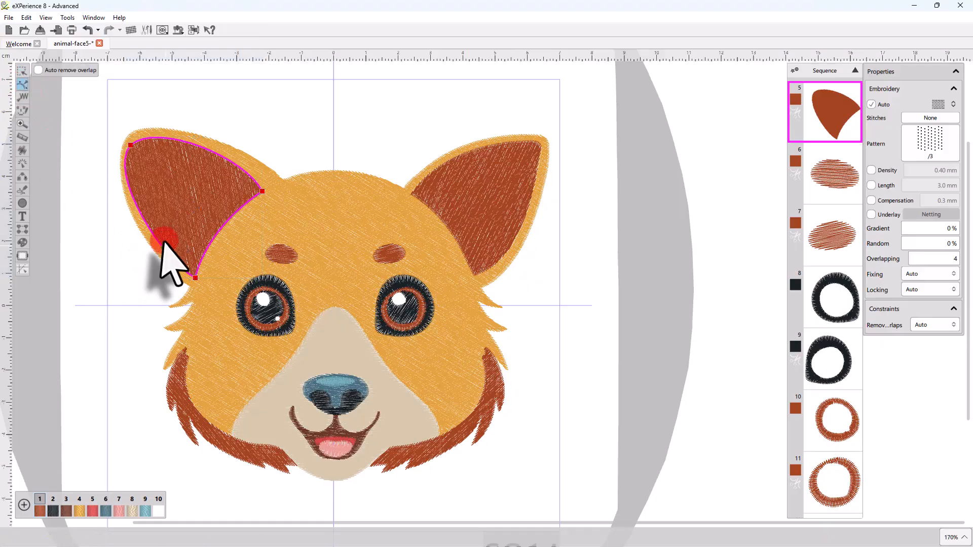
{"action": "scroll", "coordinate": [164, 243], "scroll_direction": "up", "scroll_amount": 2}
{"action": "left_click_drag", "start_coordinate": [144, 223], "coordinate": [146, 236]}
{"action": "scroll", "coordinate": [373, 299], "scroll_direction": "down", "scroll_amount": 3}
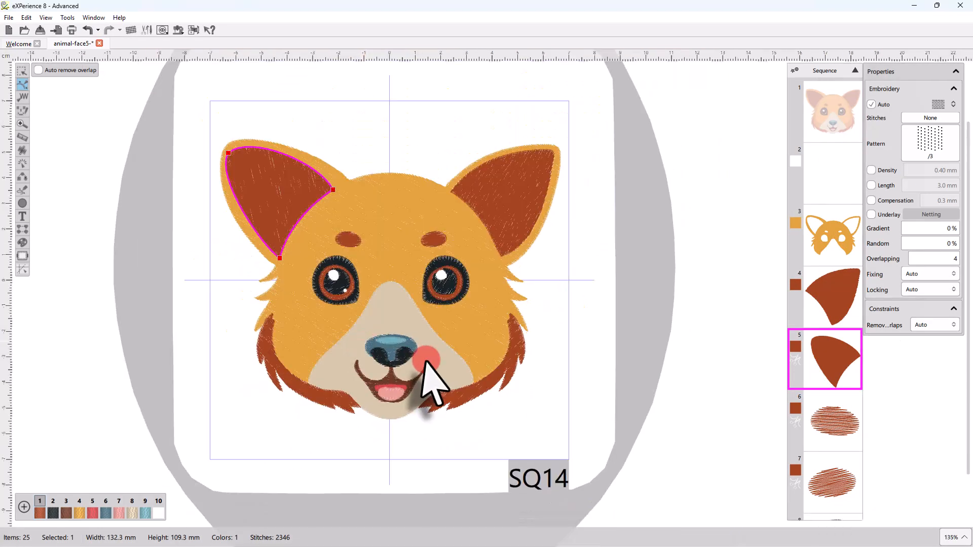
{"action": "left_click", "coordinate": [525, 230]}
{"action": "left_click_drag", "start_coordinate": [530, 233], "coordinate": [528, 230]}
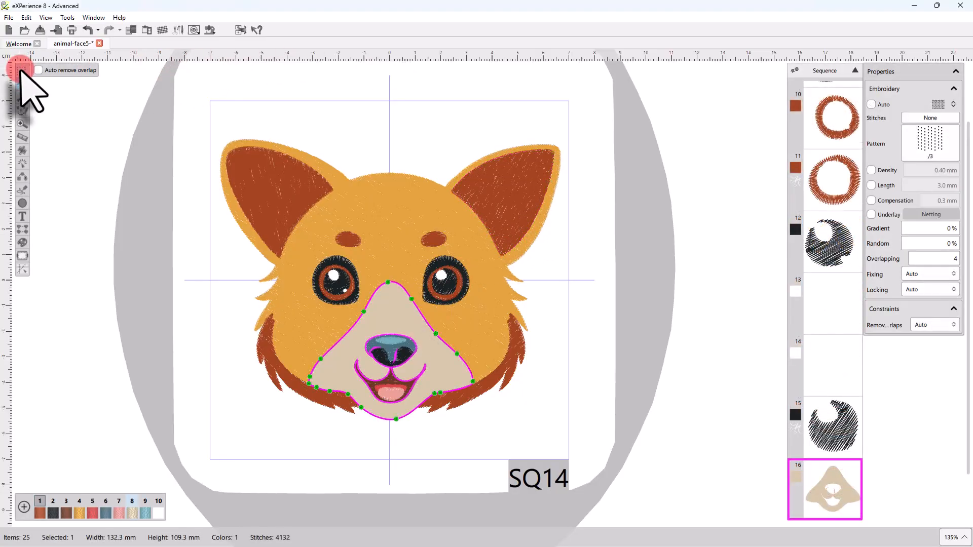
Change the beige muzzle's stitch type to the fill that offers density, length and short/long options
{"action": "left_click", "coordinate": [22, 71]}
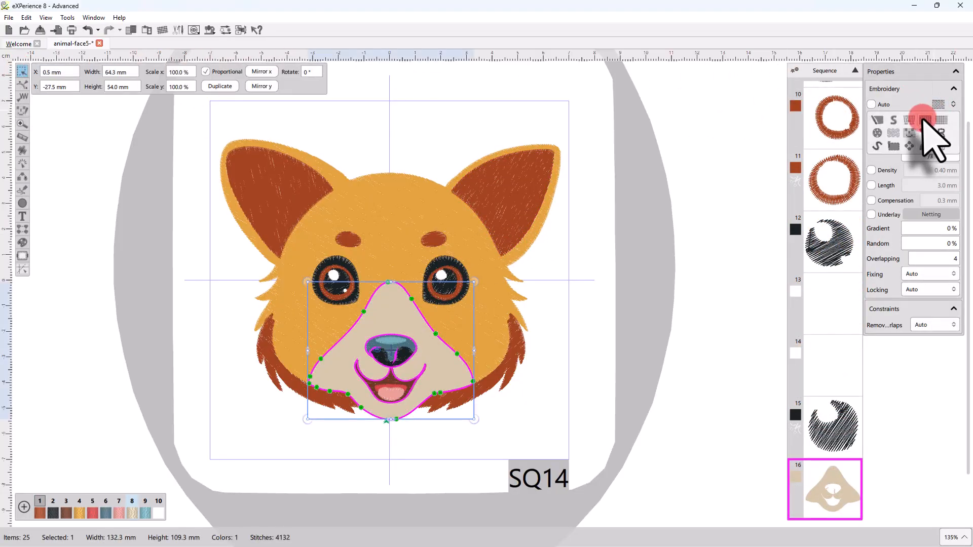
{"action": "left_click", "coordinate": [910, 120]}
{"action": "left_click", "coordinate": [551, 401]}
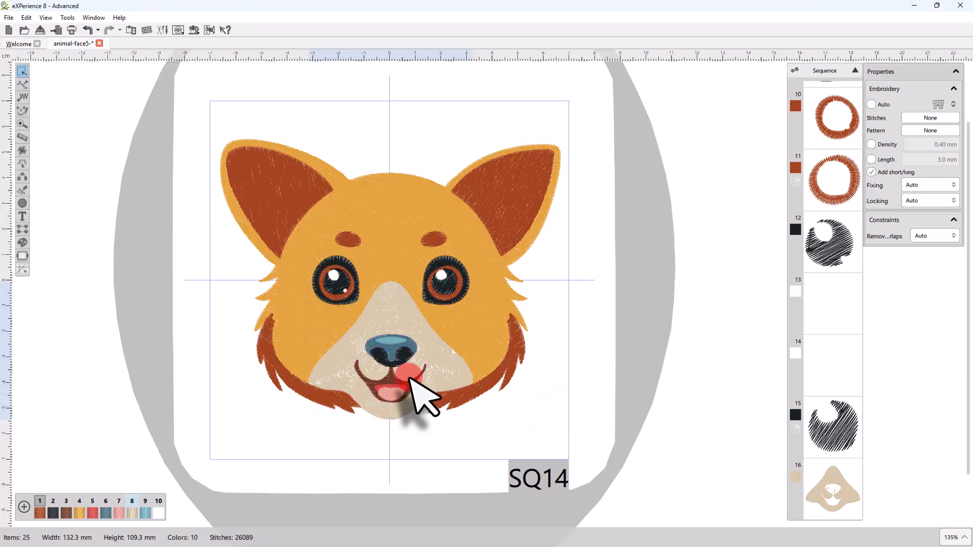
Change the stitch type of the brown fur pieces along both cheeks to Satin
{"action": "scroll", "coordinate": [379, 360], "scroll_direction": "up", "scroll_amount": 3}
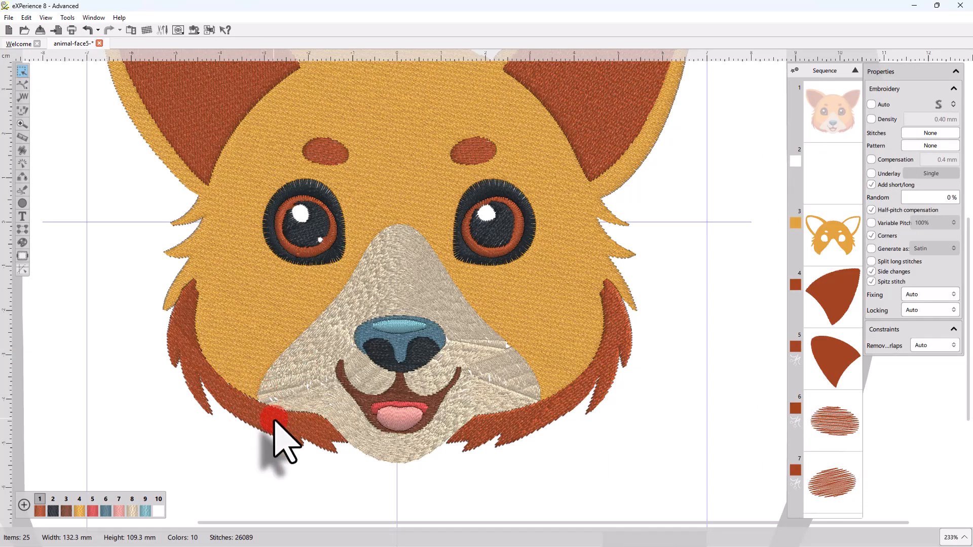
{"action": "left_click", "coordinate": [274, 420]}
{"action": "left_click", "coordinate": [573, 410], "text": "ctrl"}
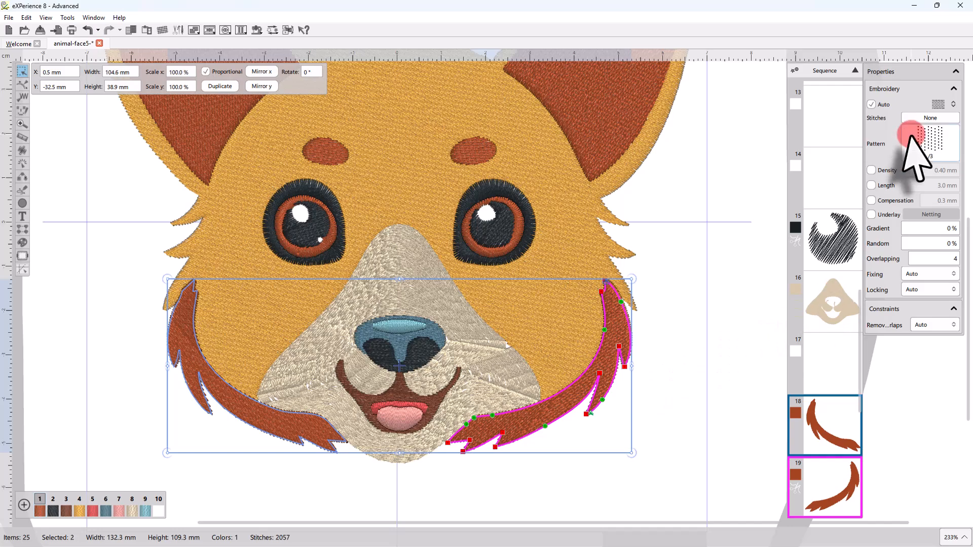
{"action": "left_click", "coordinate": [936, 104]}
{"action": "left_click", "coordinate": [894, 120]}
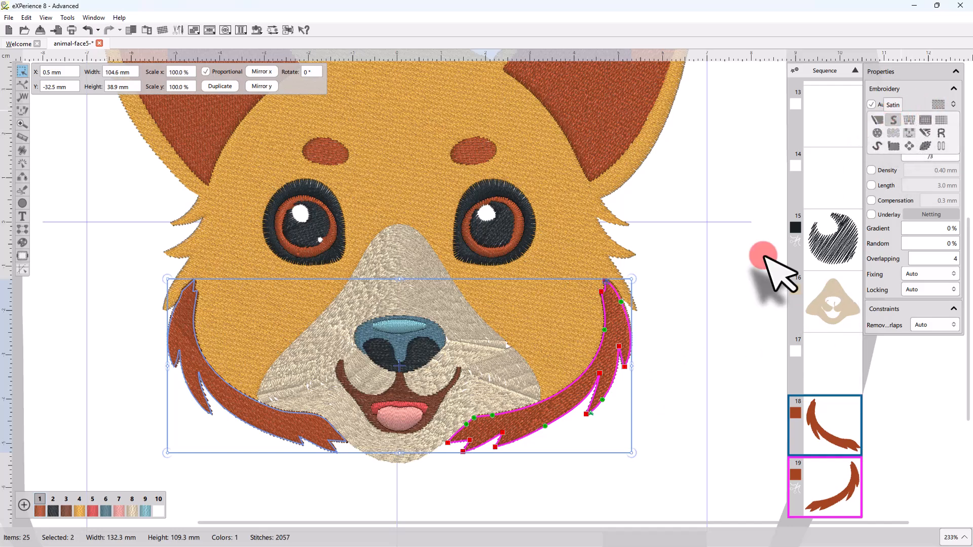
{"action": "left_click", "coordinate": [653, 451]}
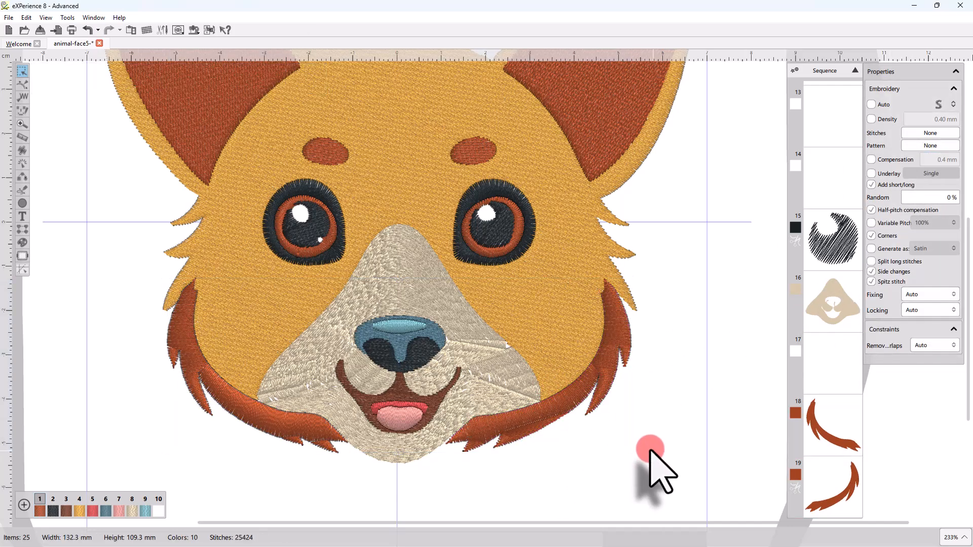